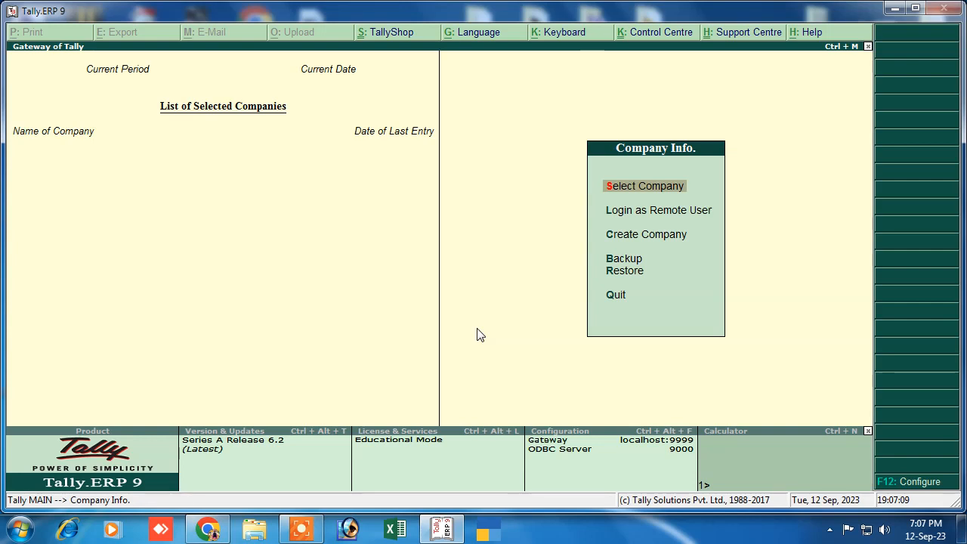
Start creating a new company named Abc and set its state to Bihar
left_click(647, 240)
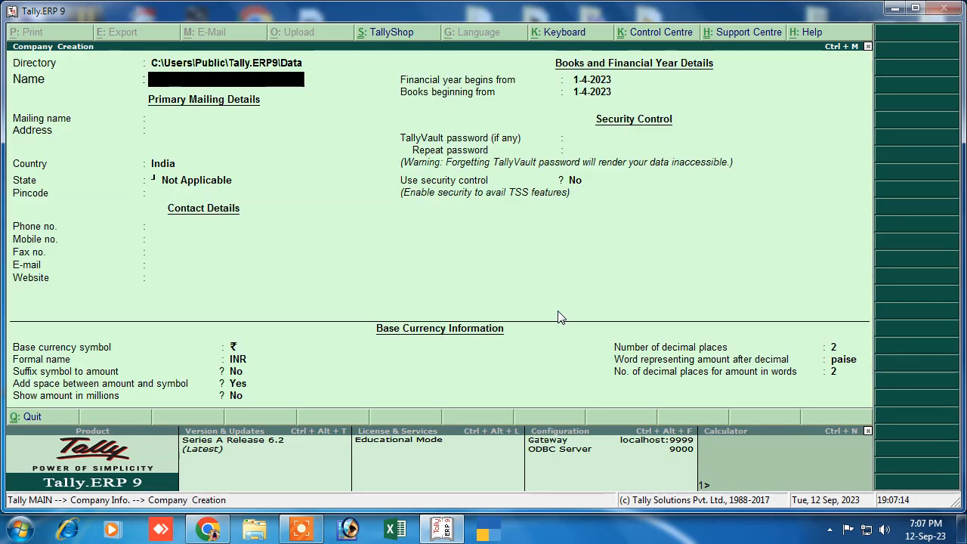
key("Return")
key("Return")
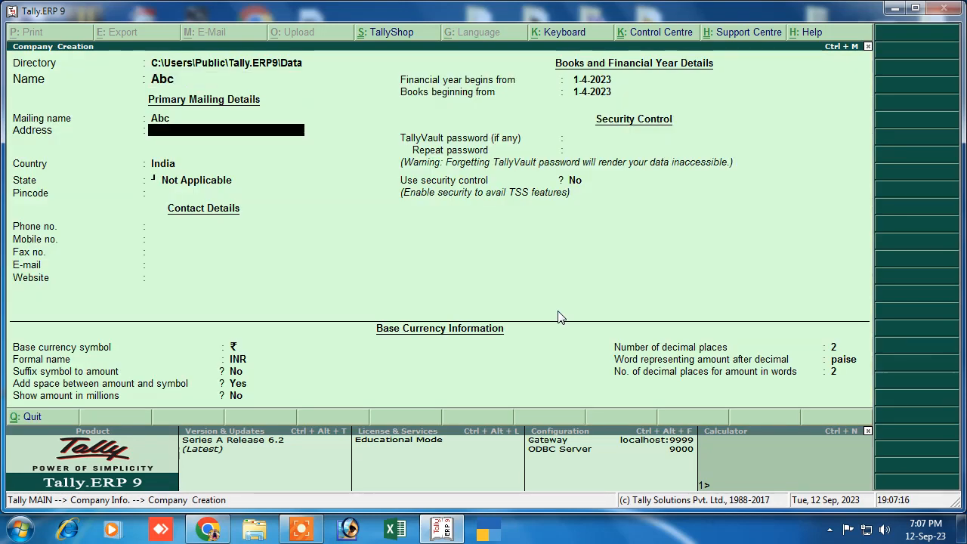
key("Return")
key("Return")
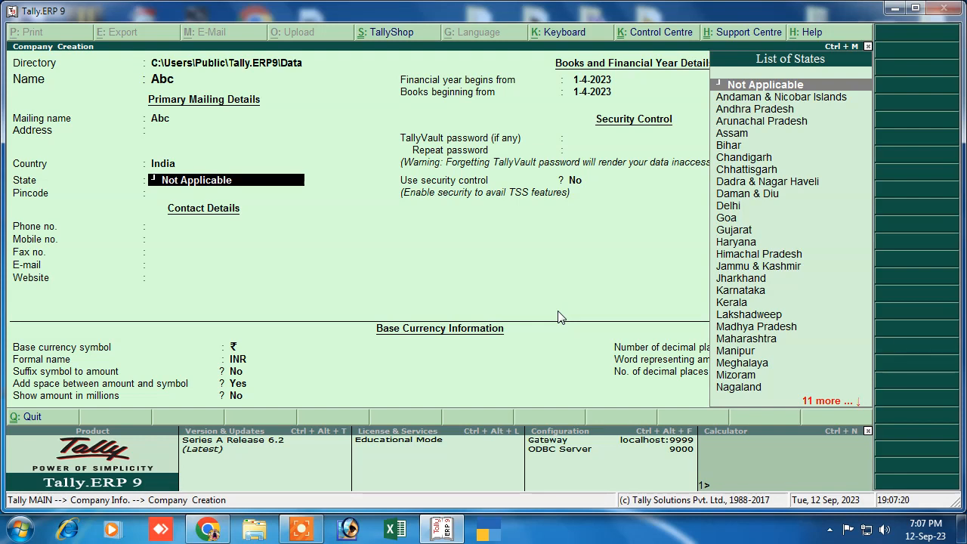
type("B")
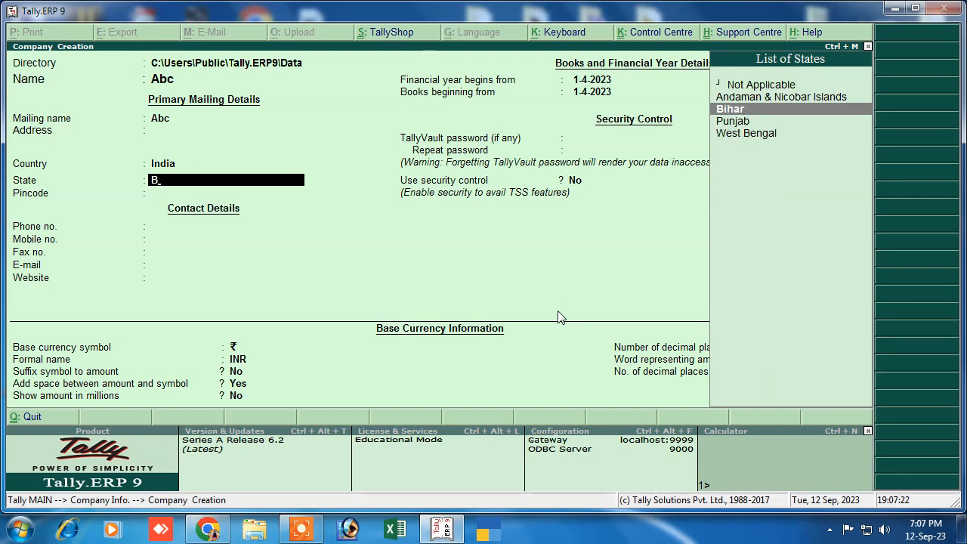
key("Return")
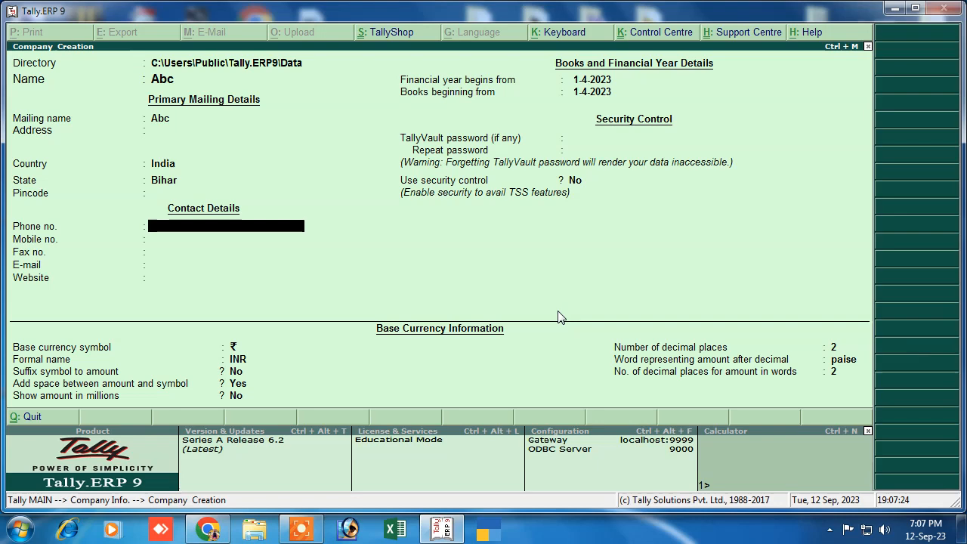
Keep the default values for the remaining contact, financial year, security and currency details and save the company
key("Return")
key("Return")
key("Return")
key("Return")
key("Return")
key("Return")
key("Return")
key("Return")
key("Return")
key("Return")
key("Return")
key("Return")
key("Return")
key("Return")
key("Return")
key("Return")
key("Return")
key("Return")
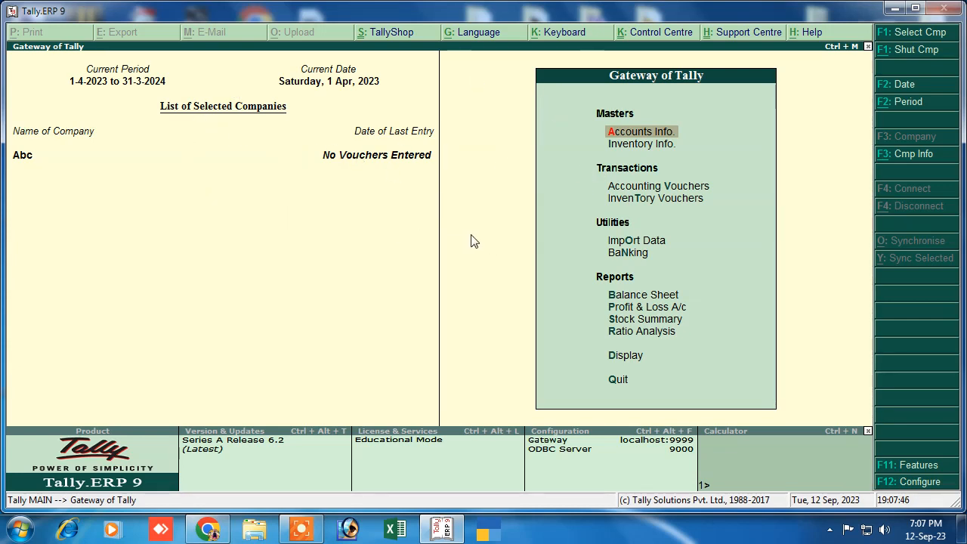
Enable maintaining multiple godowns in the company's inventory features, save the settings, and return to the Gateway of Tally
left_click(886, 465)
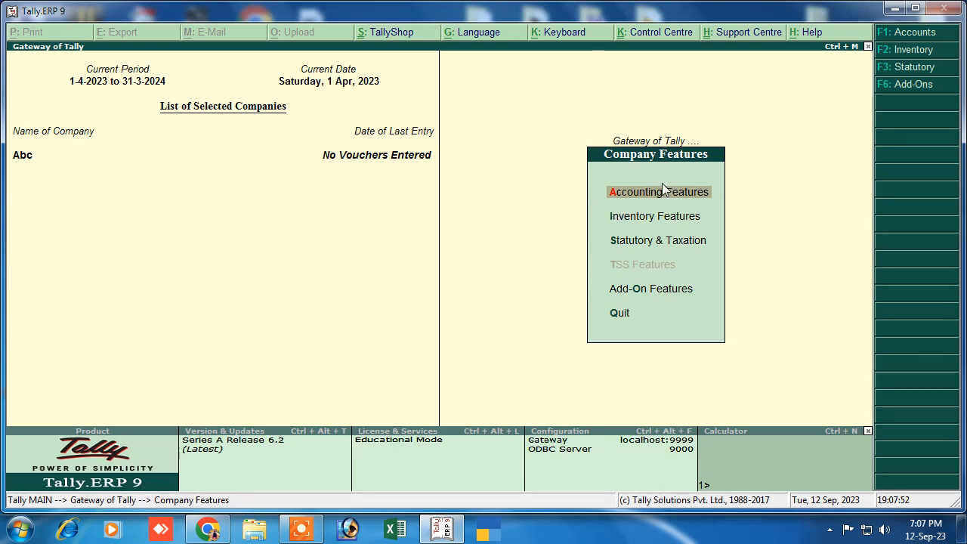
left_click(631, 221)
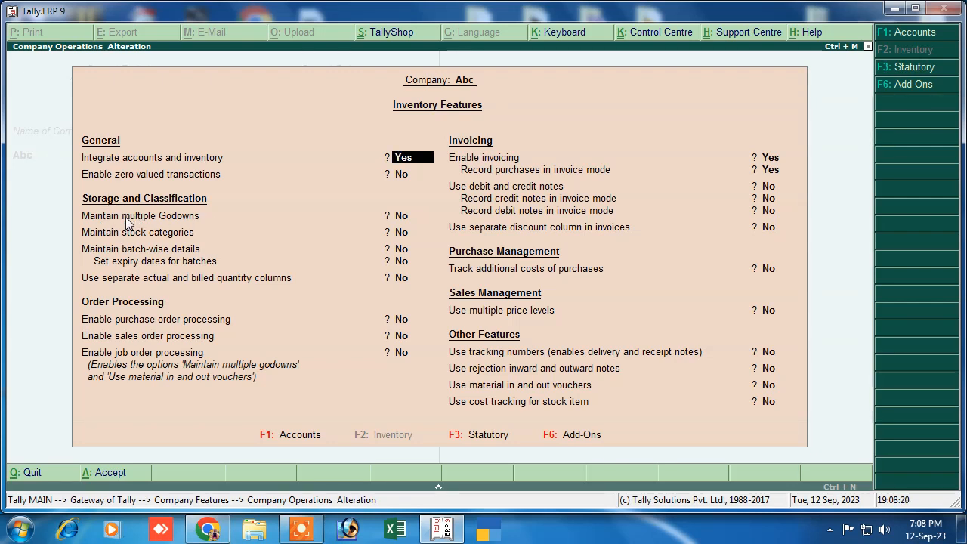
left_click(401, 217)
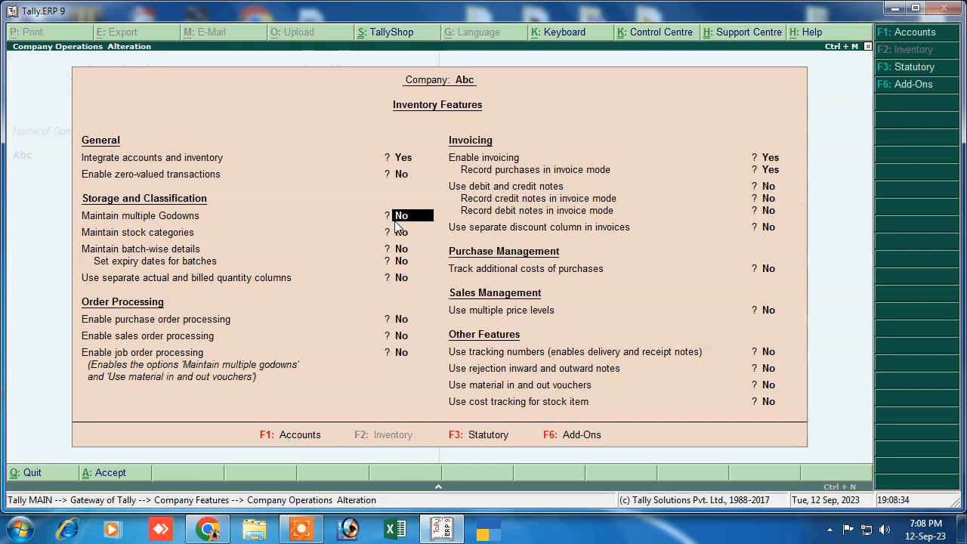
key("y")
key("Return")
key("Return")
key("Return")
key("Return")
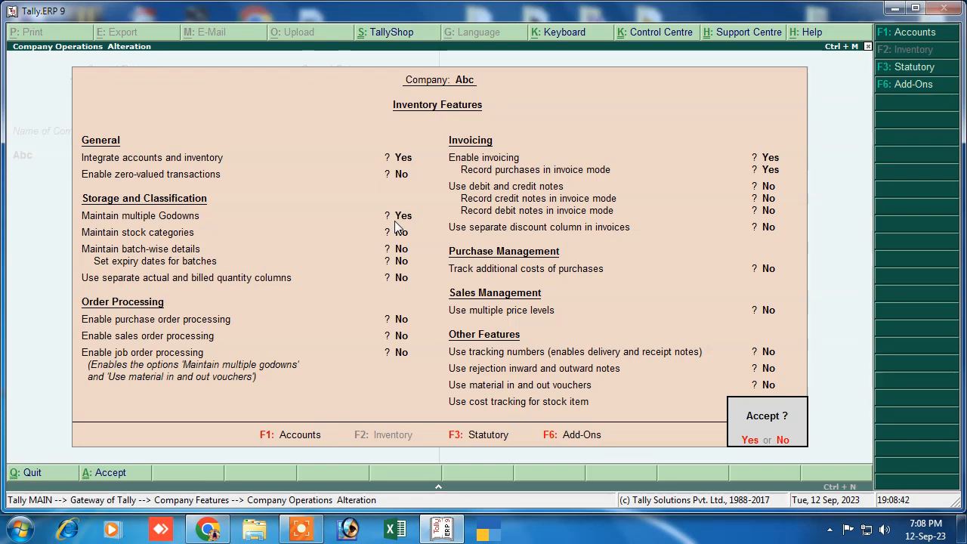
key("Return")
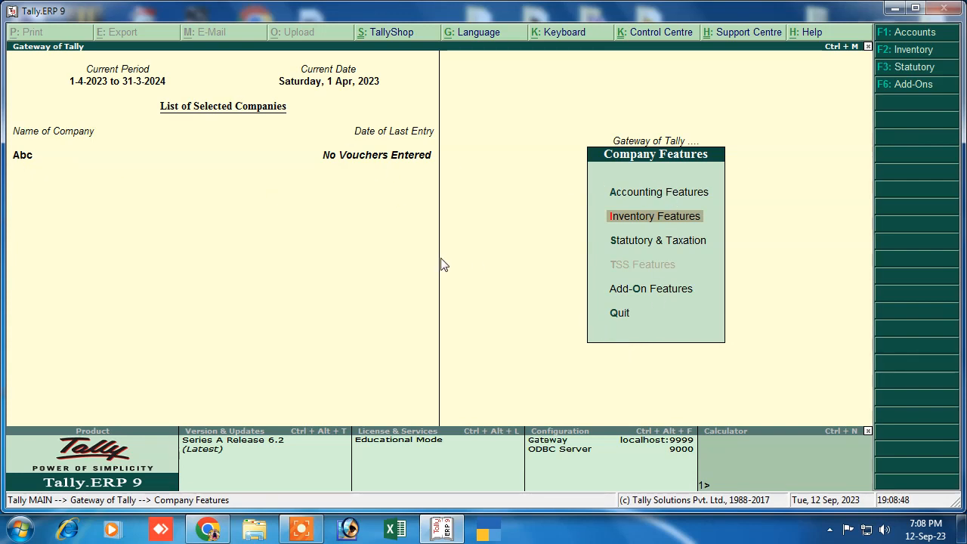
key("Escape")
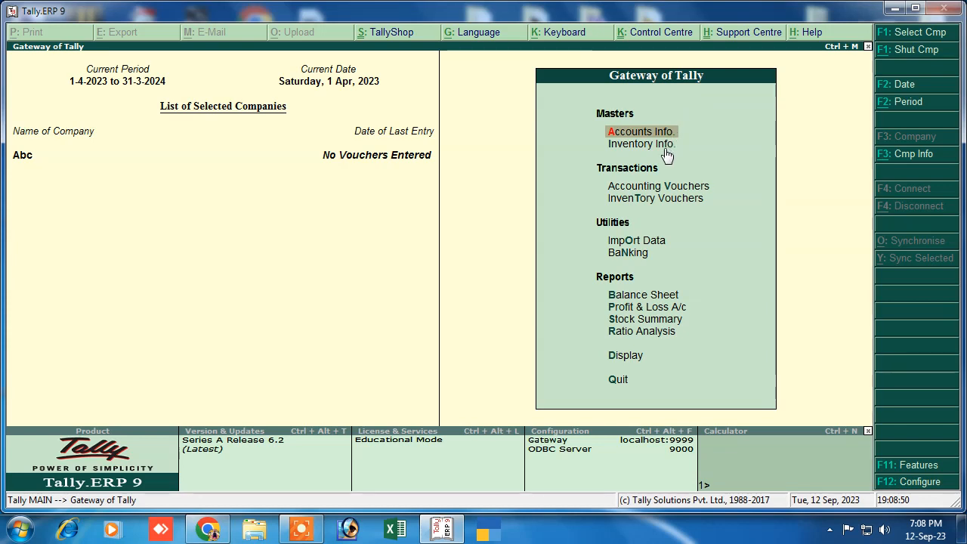
Create a single ledger named Purchase under Purchase Accounts, keeping inventory values affected at Yes, and save it
left_click(622, 137)
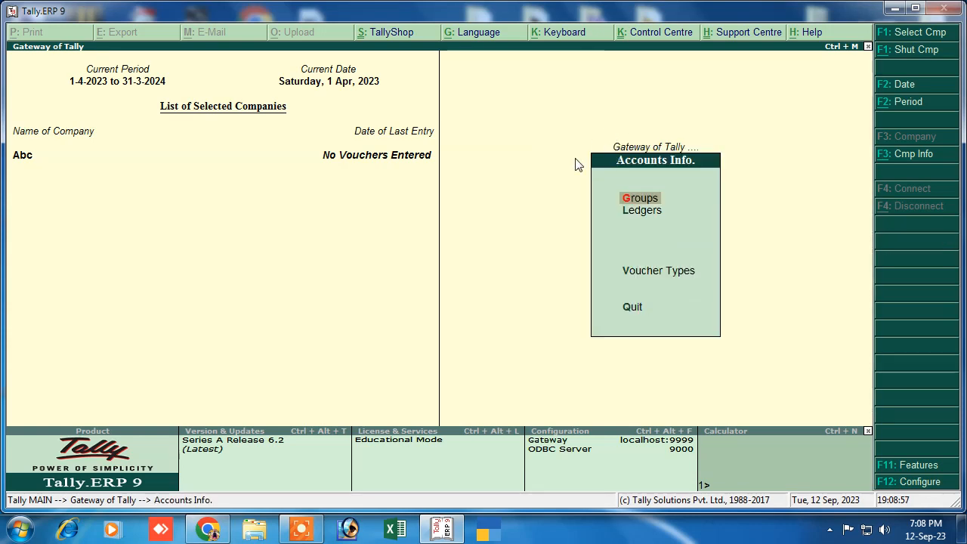
left_click(633, 212)
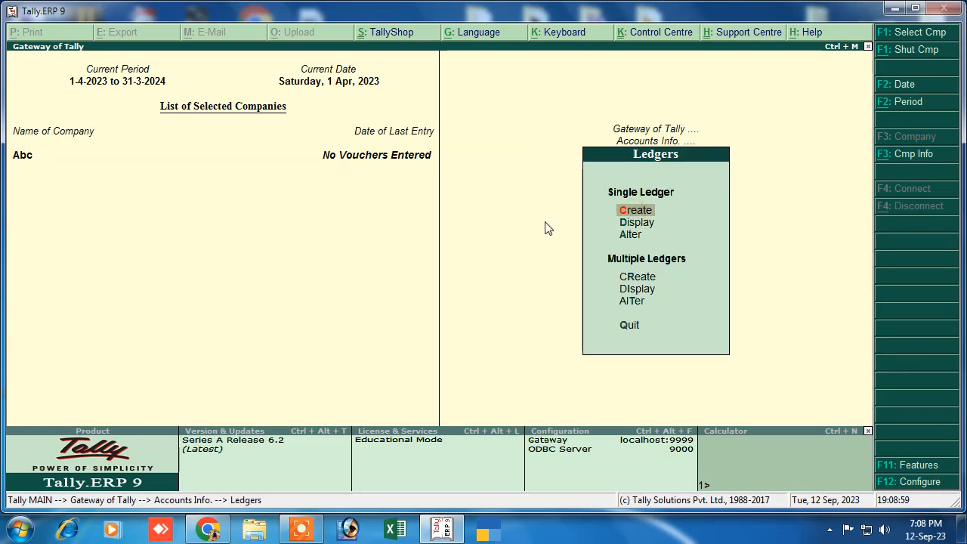
left_click(623, 210)
type("Purchase")
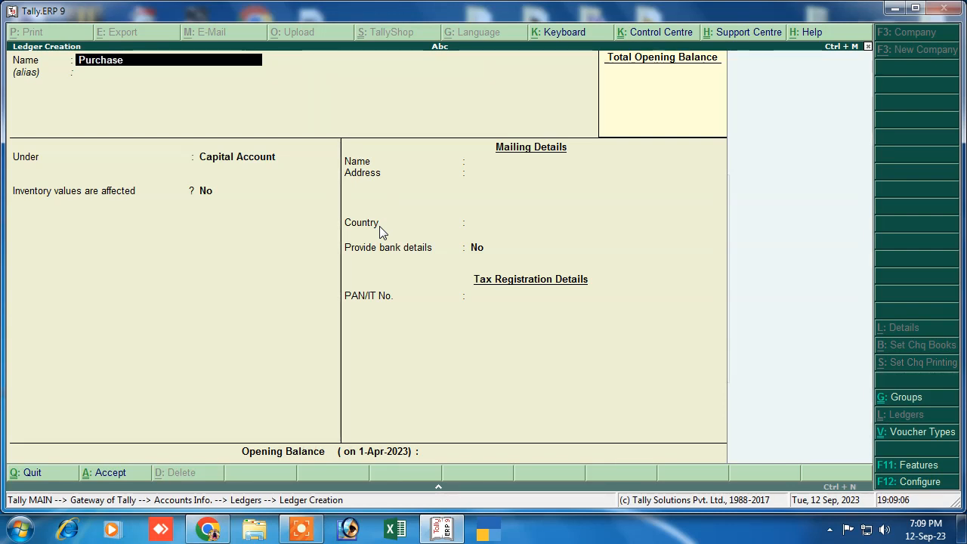
key("Return")
key("Return")
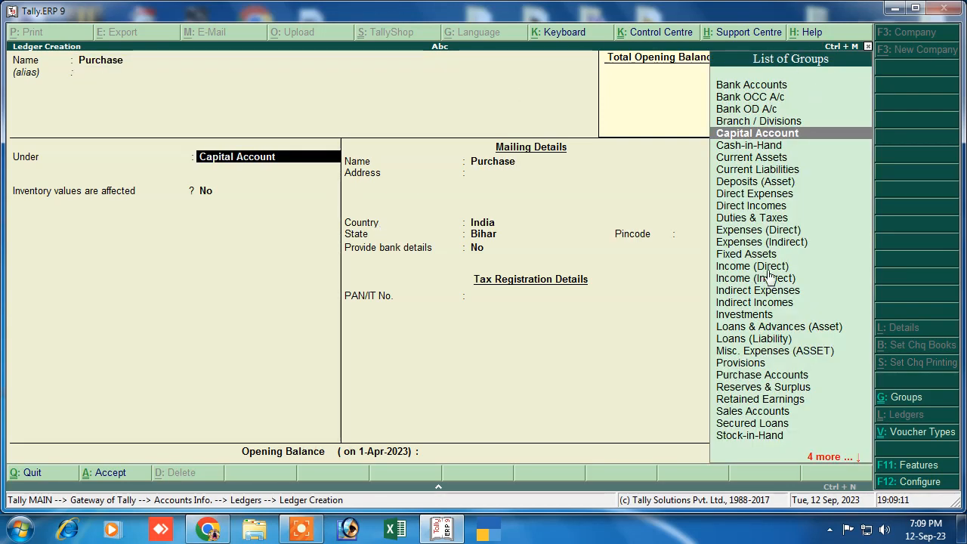
type("P")
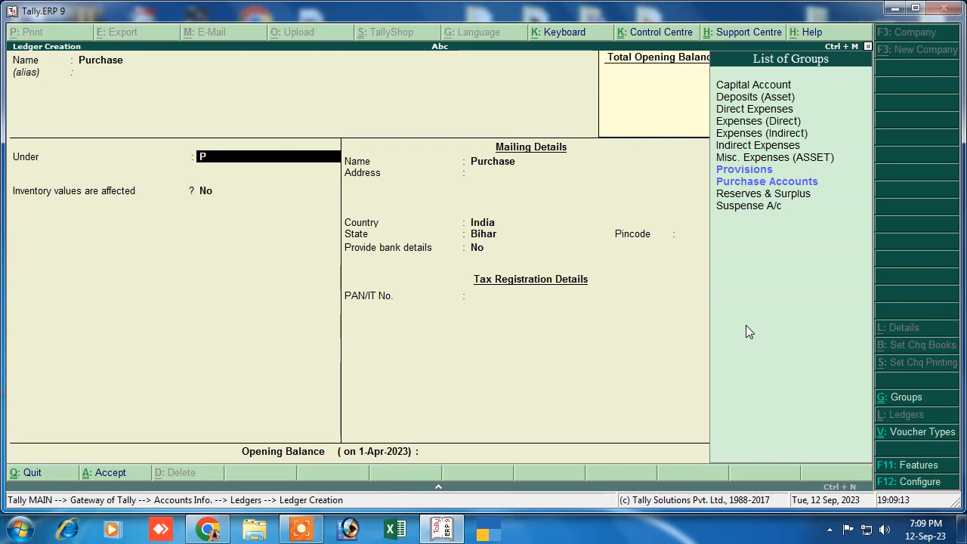
key("Down")
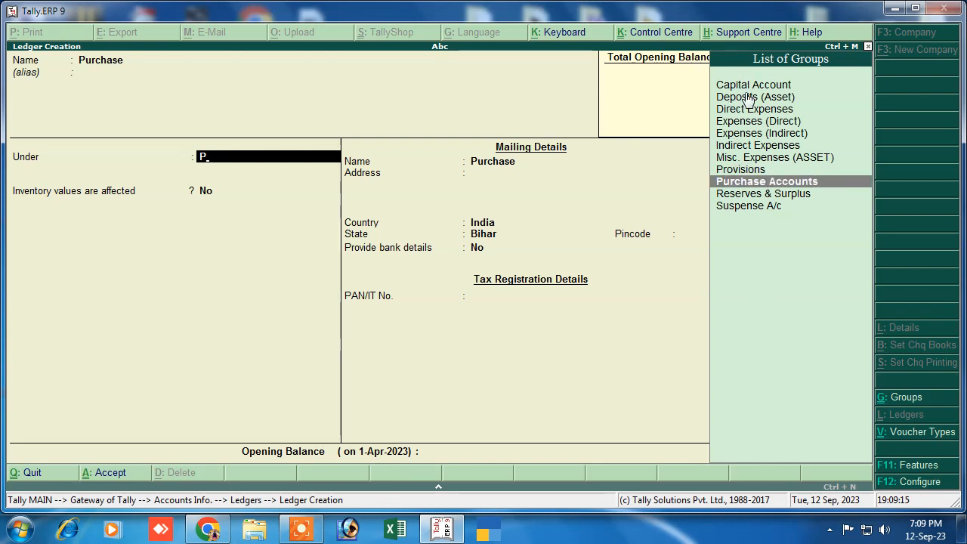
key("Return")
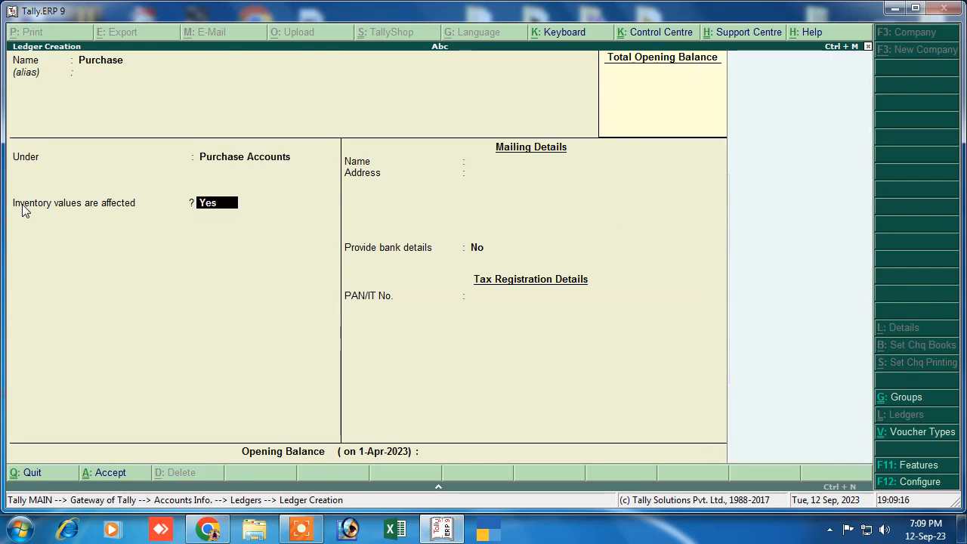
key("Return")
key("Return")
key("Return")
key("Return")
Create a ledger named Sales under Sales Accounts with inventory values affected, save it, and leave ledger creation
type("Sales")
key("Return")
key("Return")
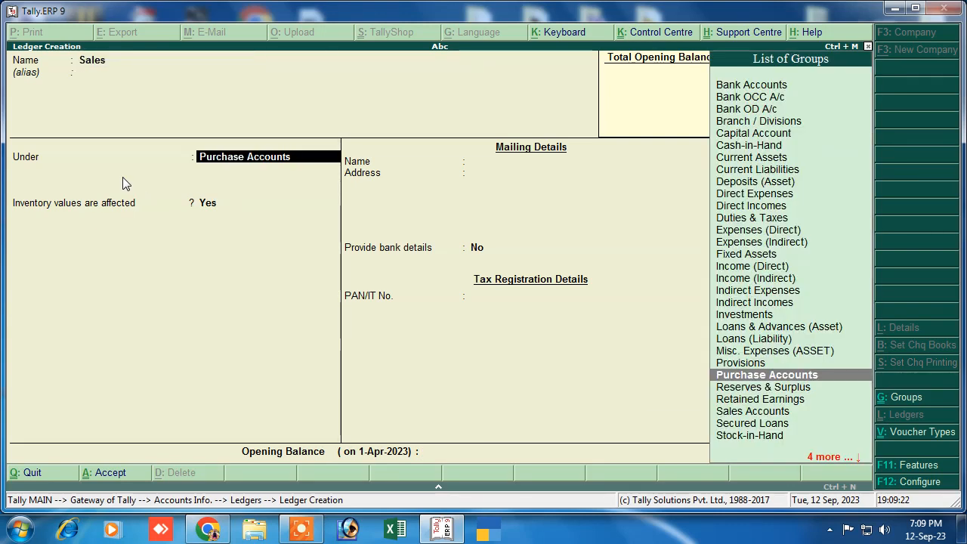
type("S")
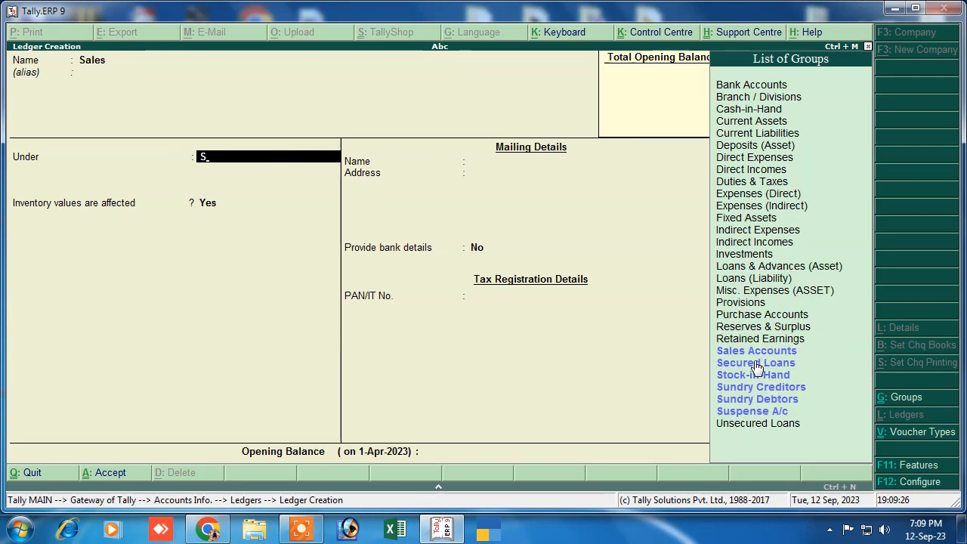
left_click(730, 354)
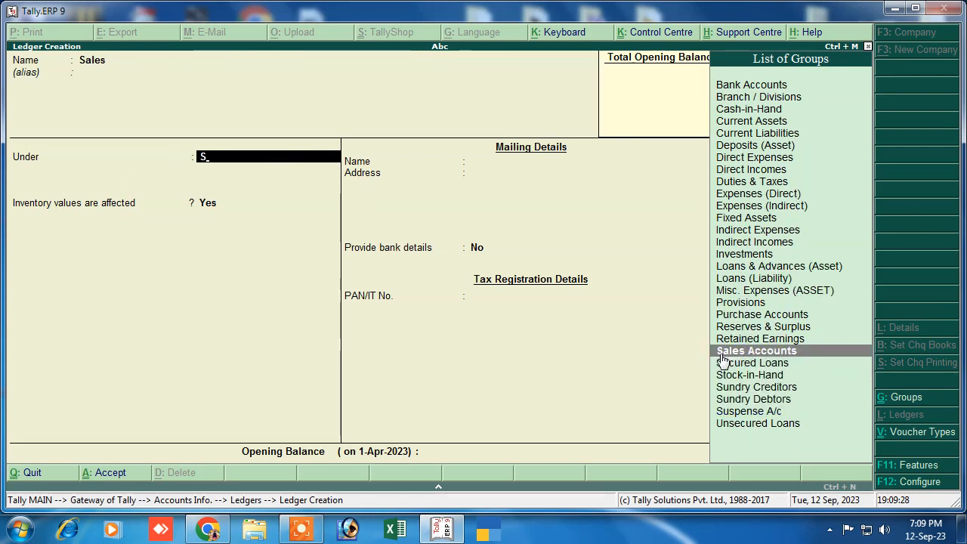
key("Return")
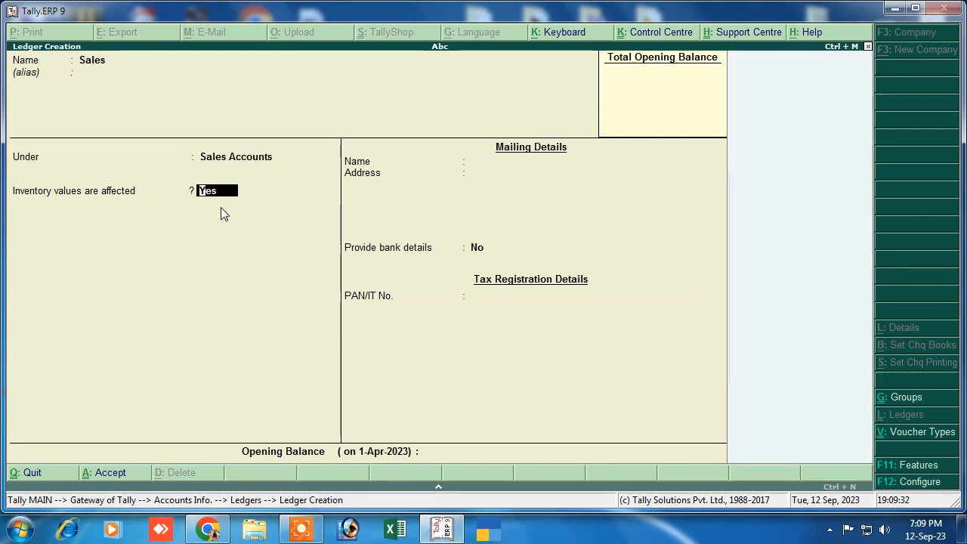
key("Return")
key("Return")
key("Return")
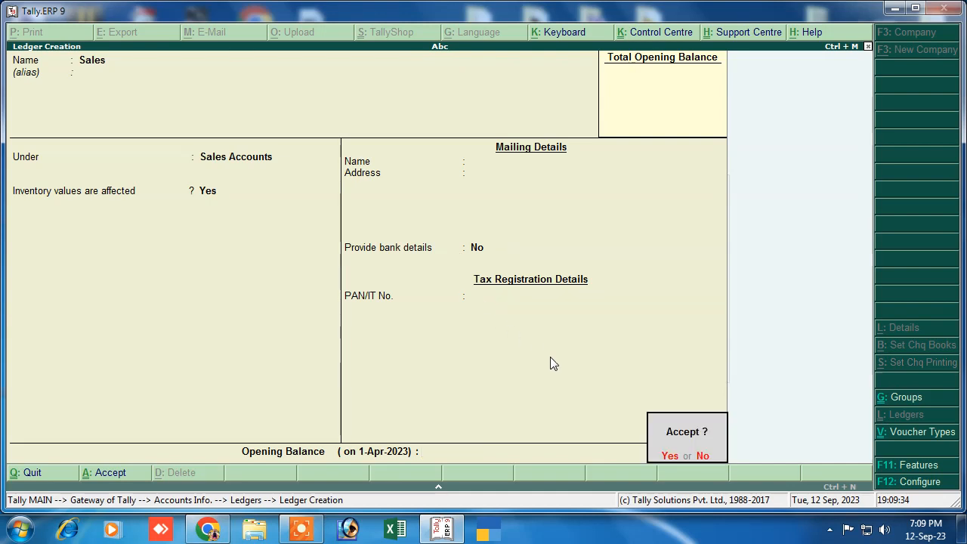
key("Return")
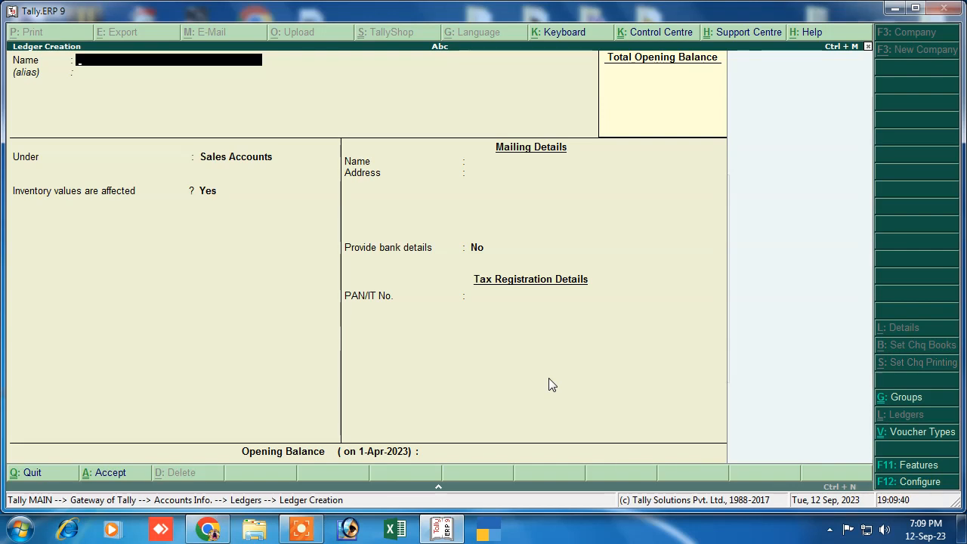
key("Escape")
key("y")
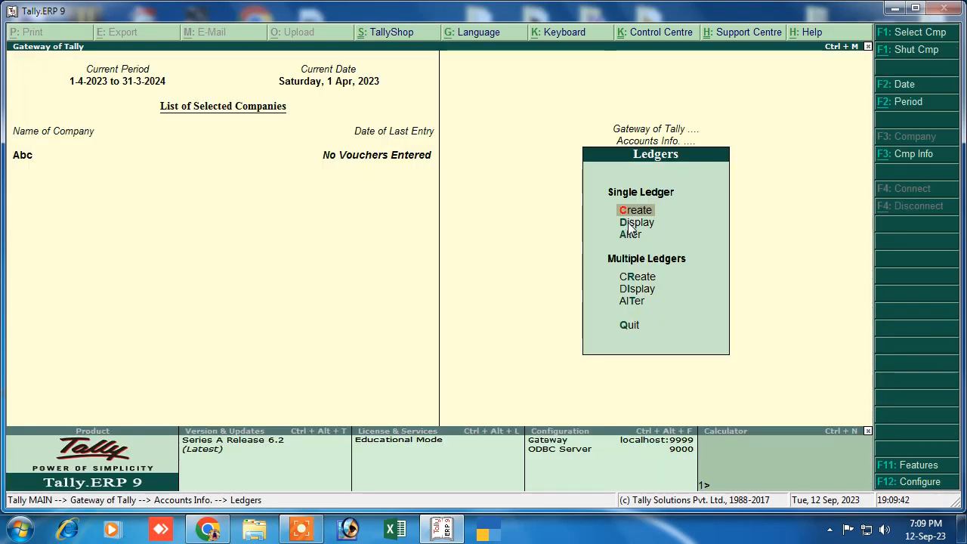
Review the company's list of ledgers, checking the default ones and the Purchase and Sales entries
key("Down")
key("Return")
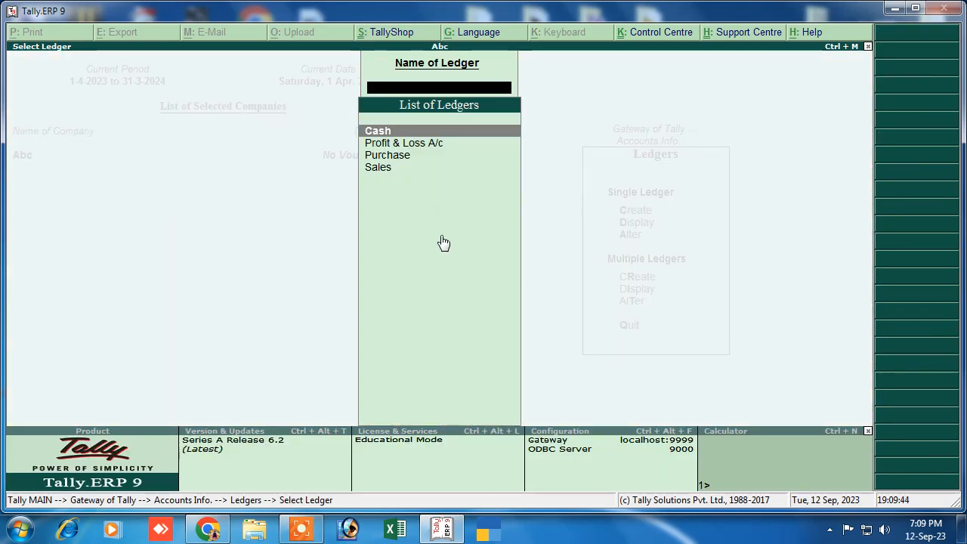
left_click(382, 142)
left_click(383, 133)
left_click(384, 144)
left_click(383, 133)
left_click(392, 158)
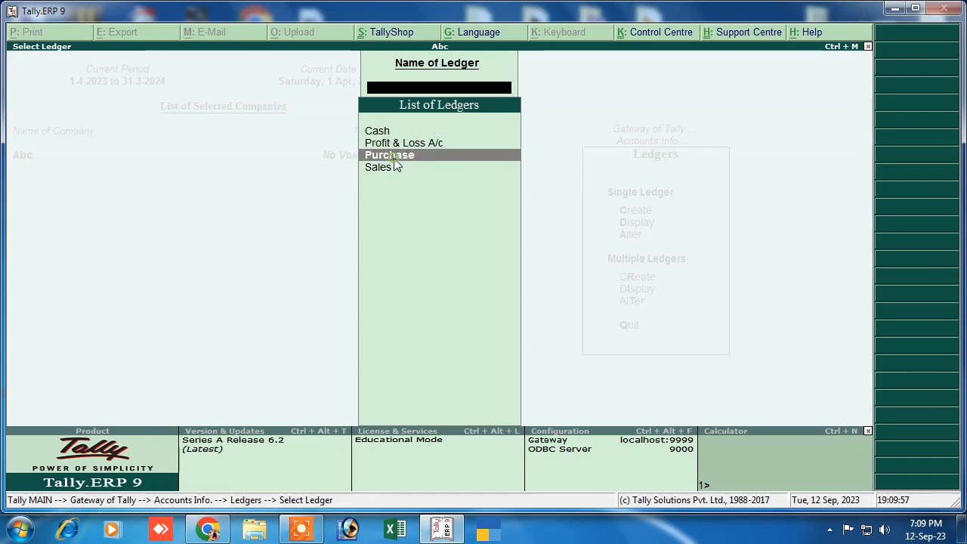
left_click(386, 166)
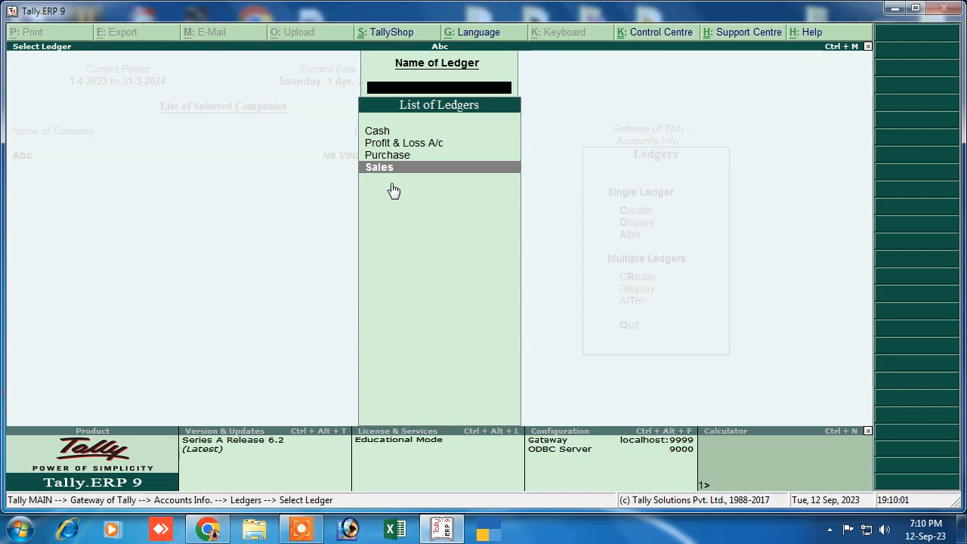
key("Escape")
key("Escape")
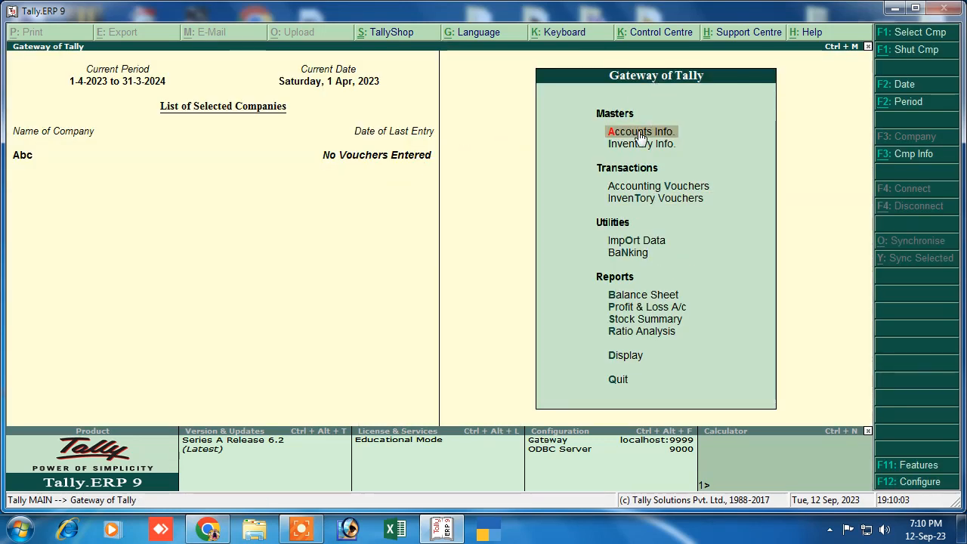
Create a single godown named Abc Godown 1 under Primary, keeping both third-party stock options at No, and save it
key("Down")
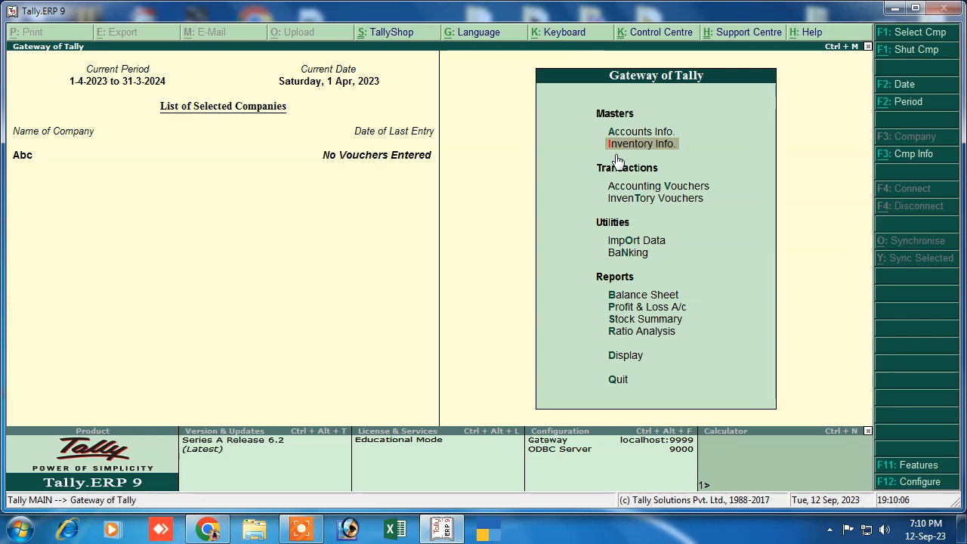
key("Return")
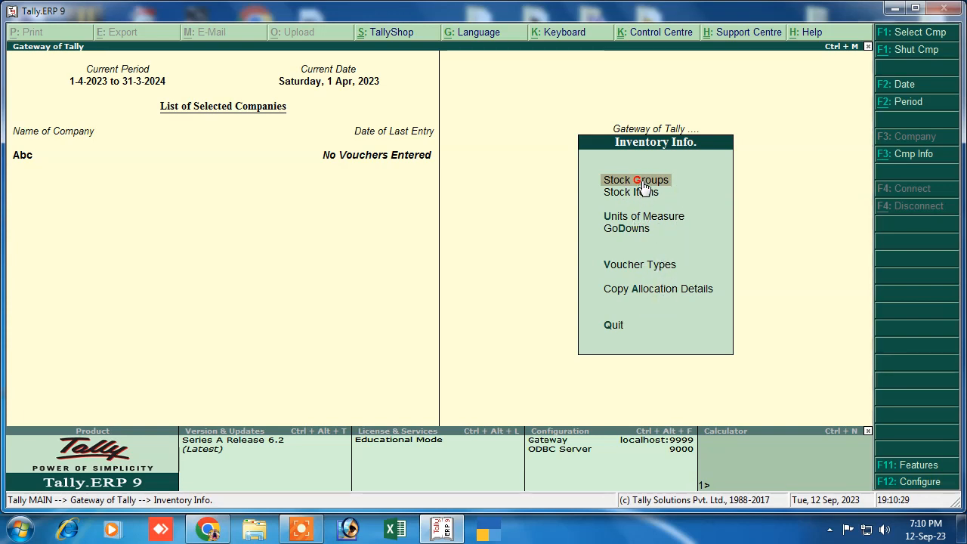
left_click(629, 236)
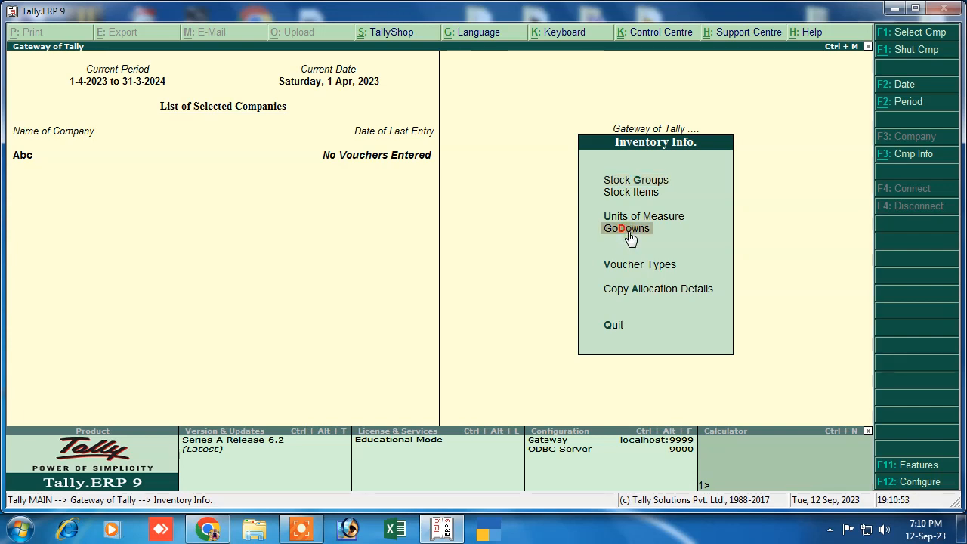
left_click(628, 234)
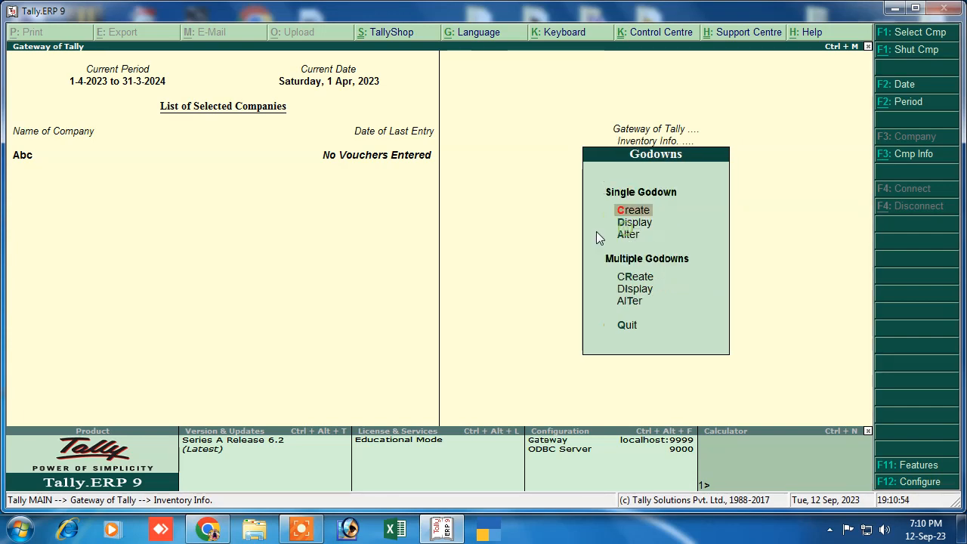
left_click(634, 212)
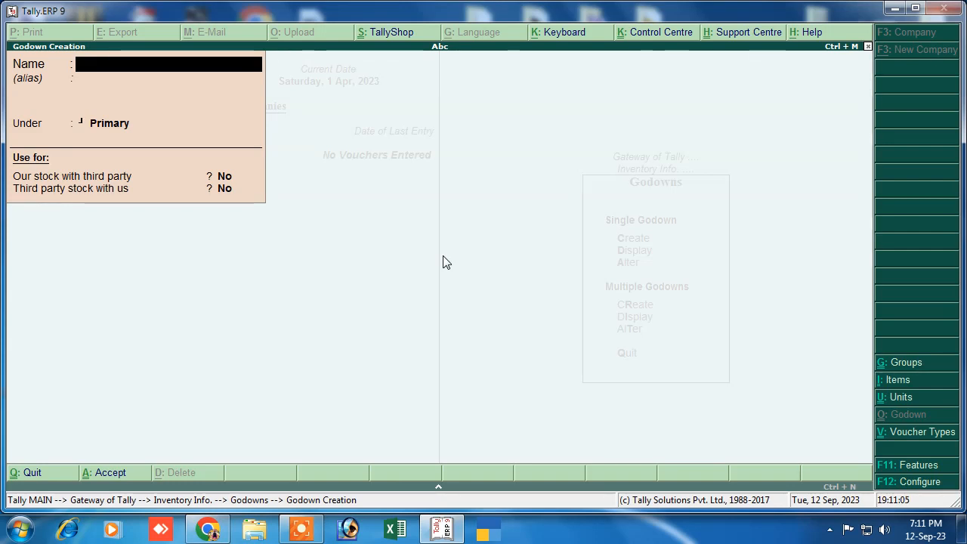
type("Godown 1")
key("Return")
key("Return")
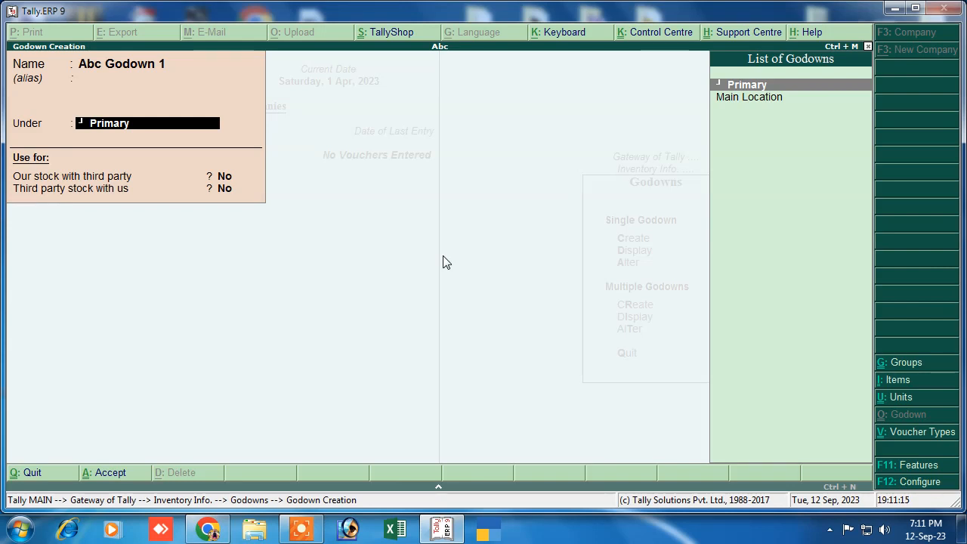
key("Return")
key("Return")
key("Return")
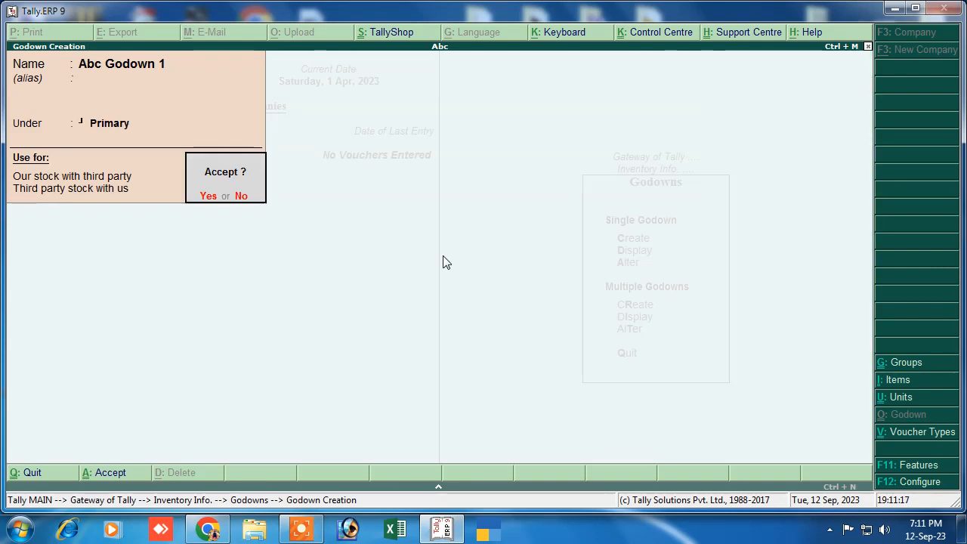
key("Return")
Create a second godown named Abc Godown 2 under Primary with the third-party stock options at No, and leave godown creation
type("Abc Godown 2")
key("Return")
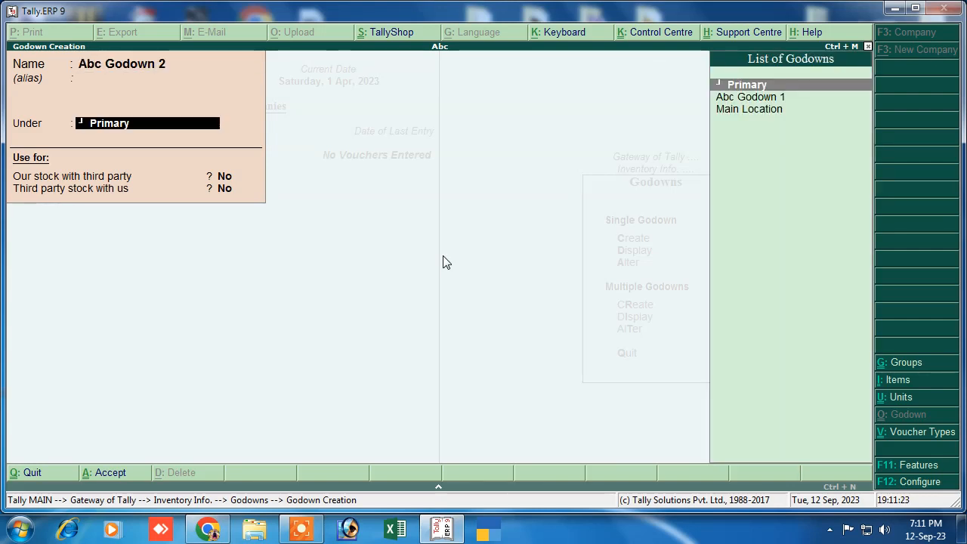
key("Return")
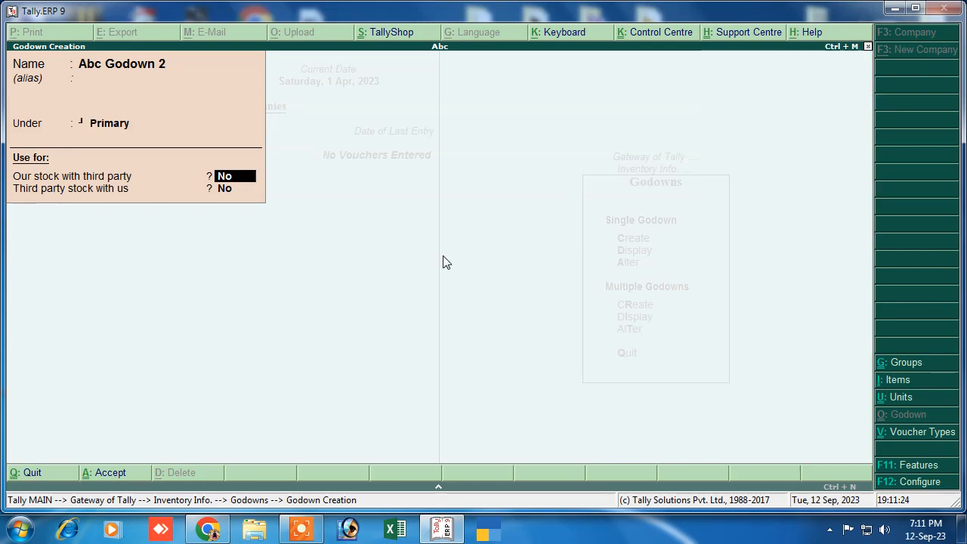
key("Return")
key("Return")
key("Return")
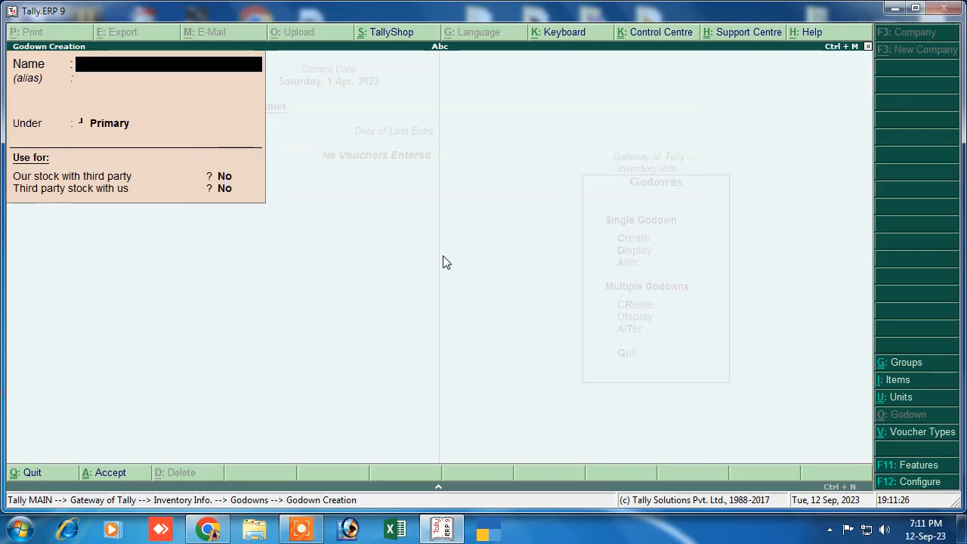
key("Escape")
key("y")
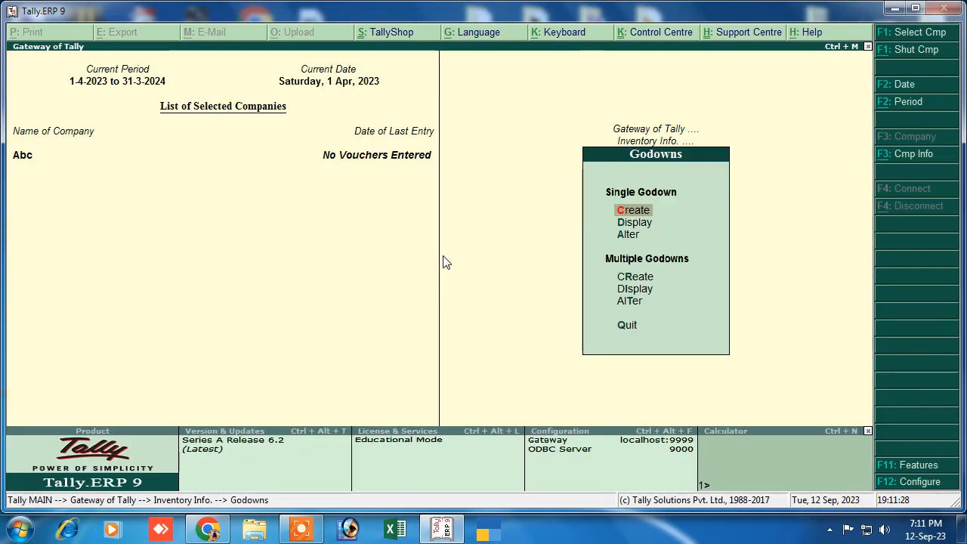
Review the list of godowns, checking the two Abc godowns and Main Location, and return to the Gateway of Tally
key("Down")
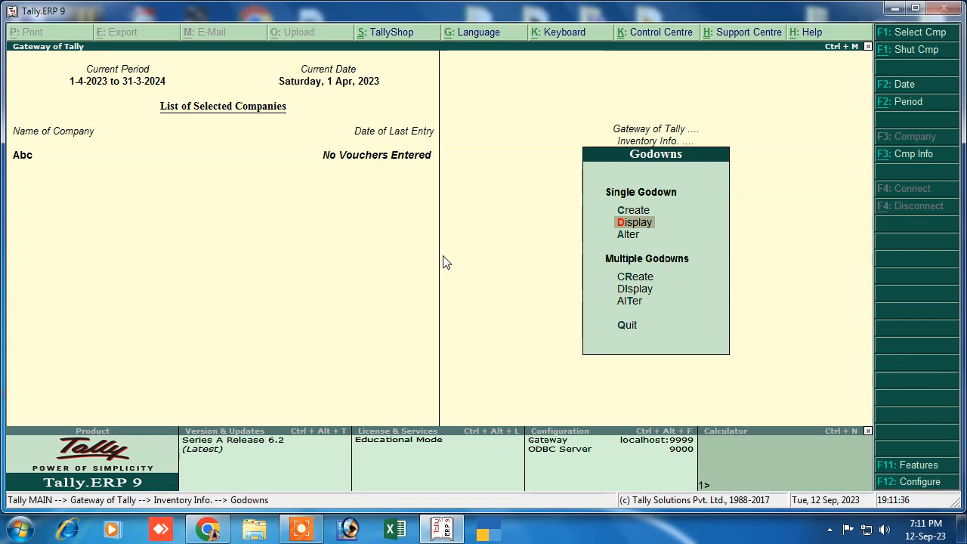
key("Return")
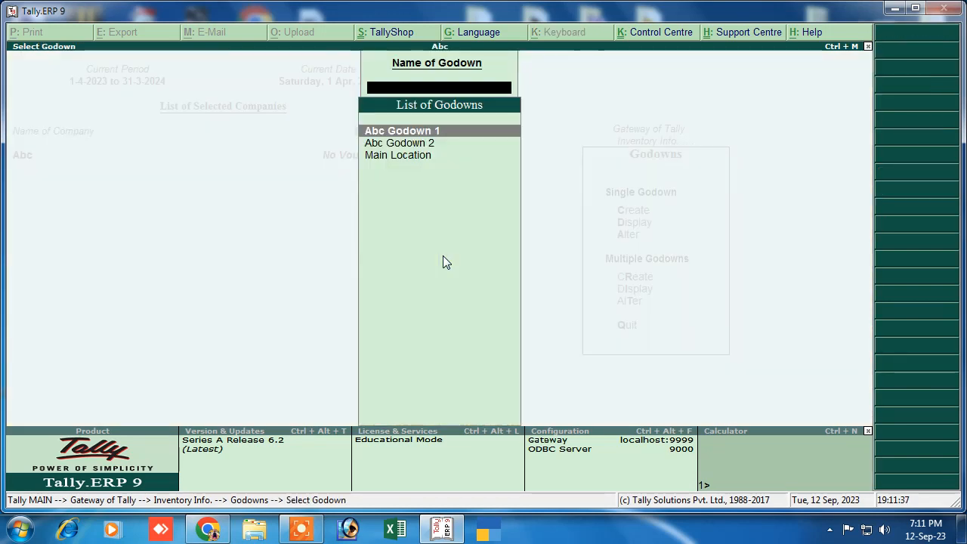
left_click(399, 160)
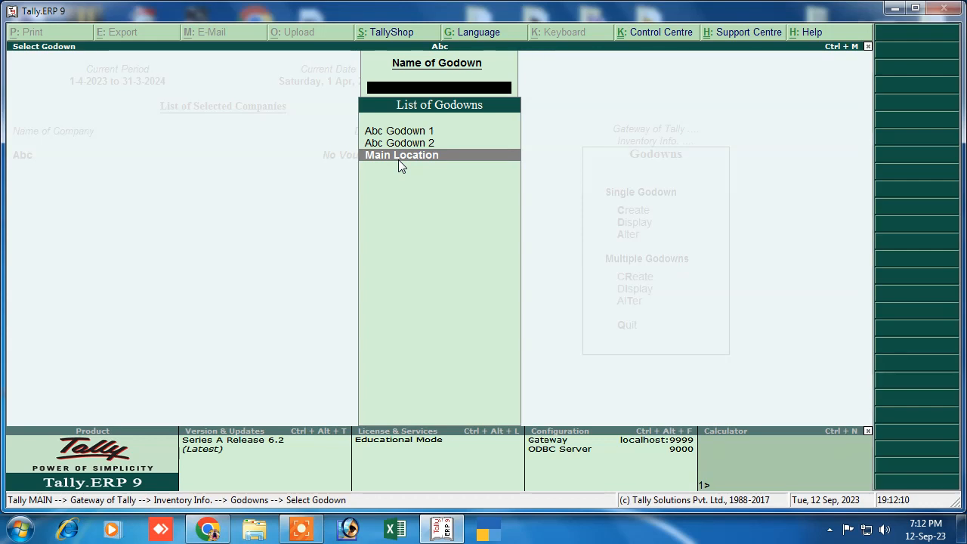
left_click(409, 144)
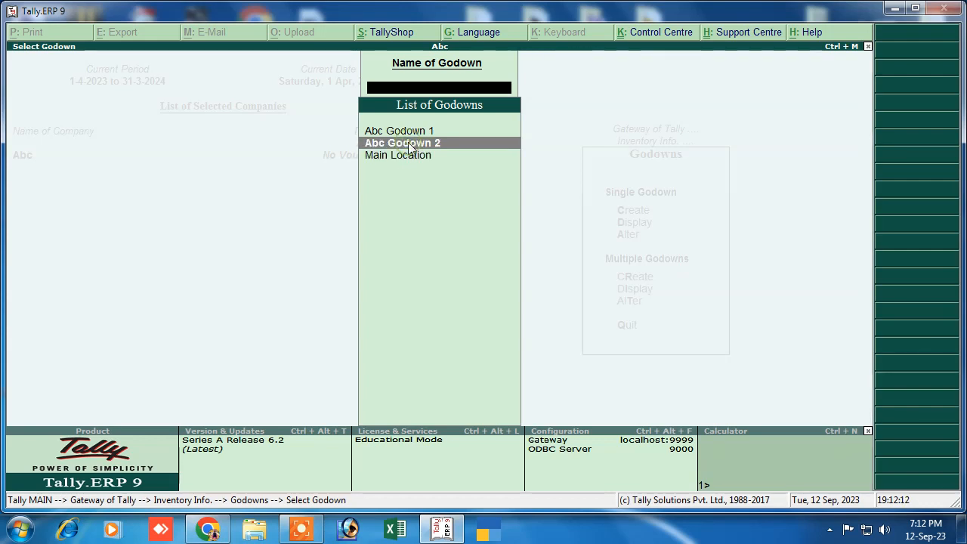
left_click(409, 132)
left_click(411, 145)
left_click(412, 158)
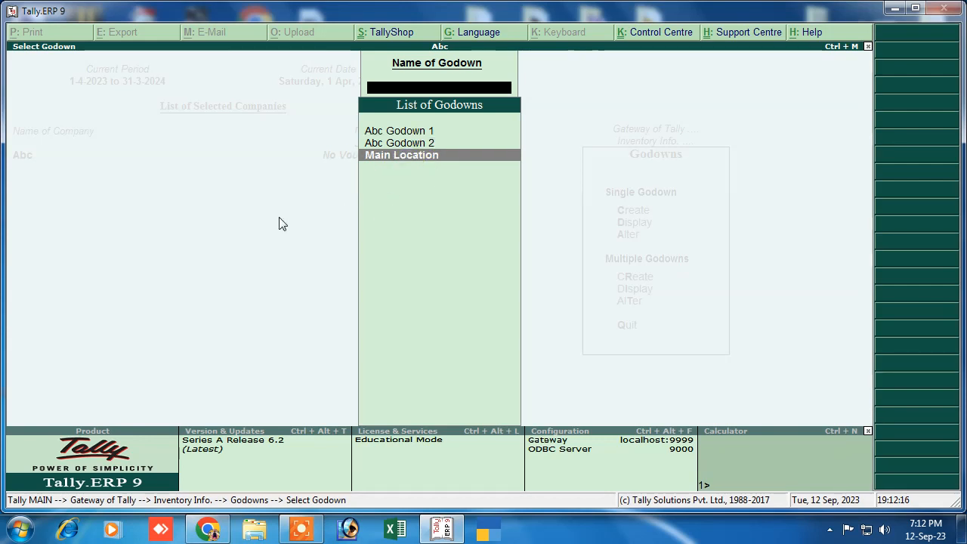
key("Escape")
key("Escape")
key("Escape")
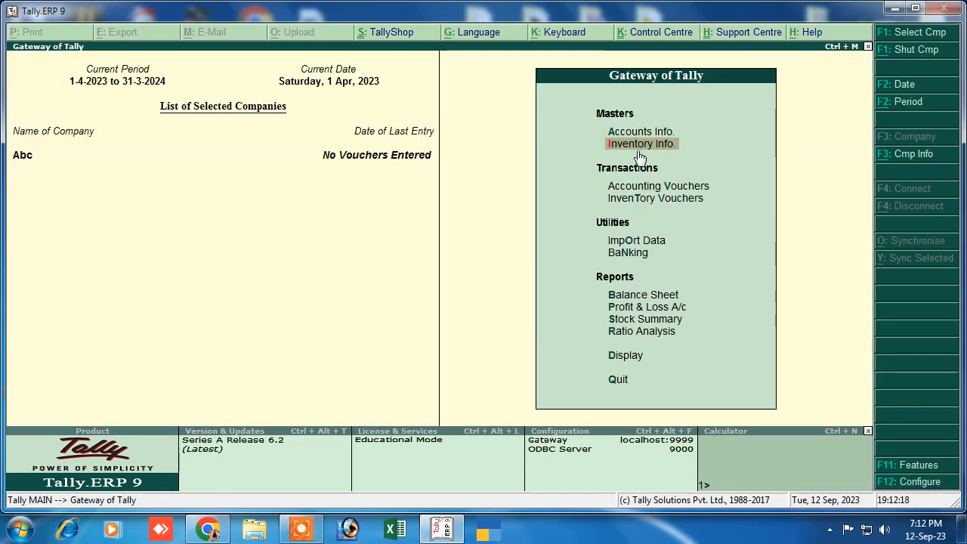
Create a simple unit of measure with symbol pcs, formal name Piece and 0 decimal places, and leave unit creation
left_click(639, 149)
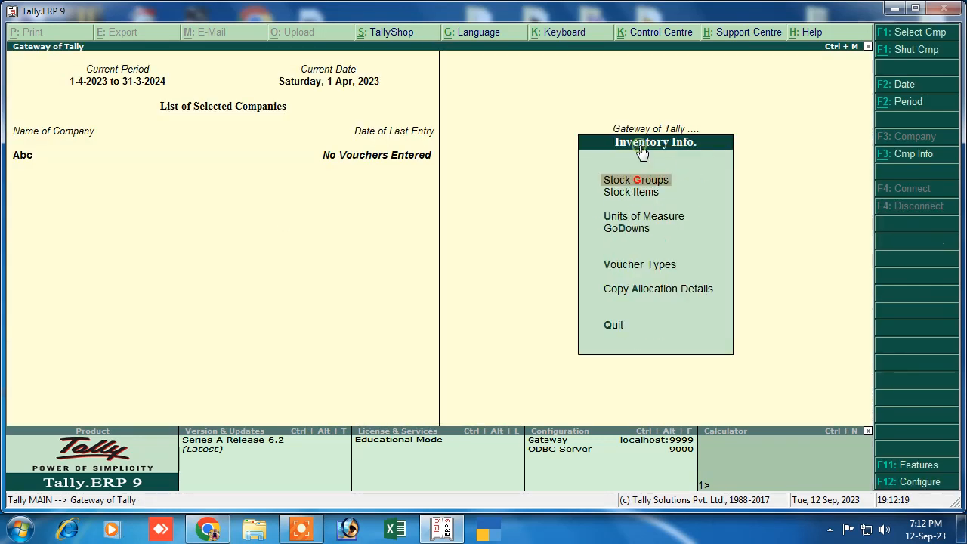
left_click(625, 221)
left_click(623, 225)
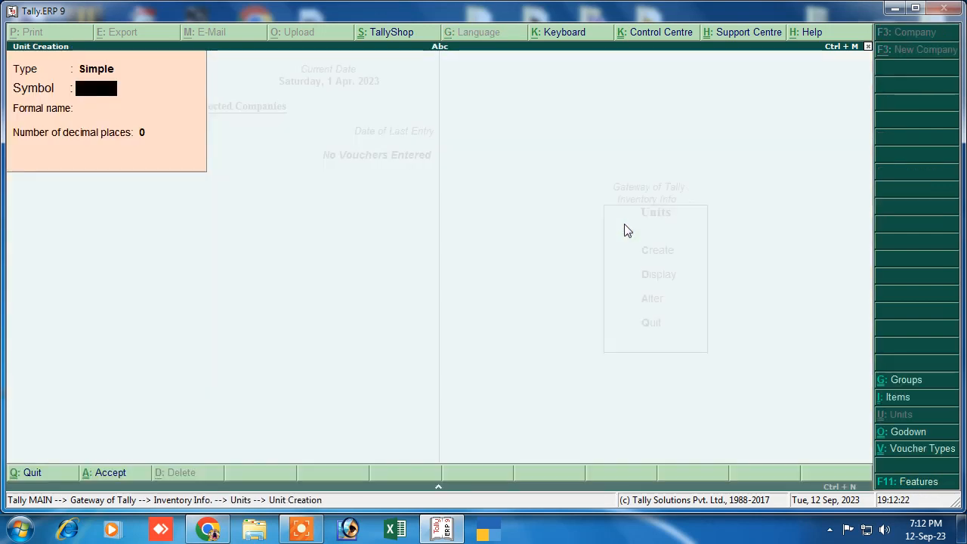
type("pcs")
key("Return")
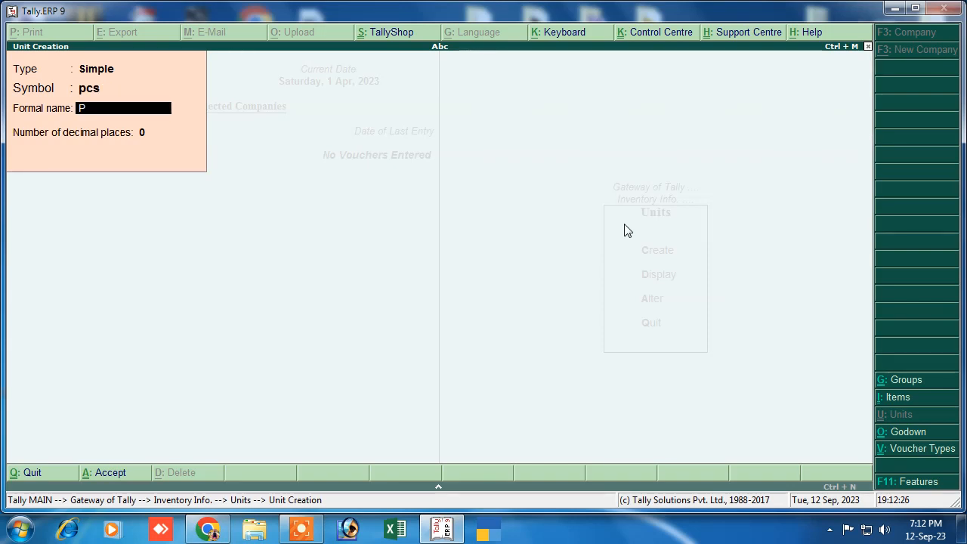
type("Piece")
key("Return")
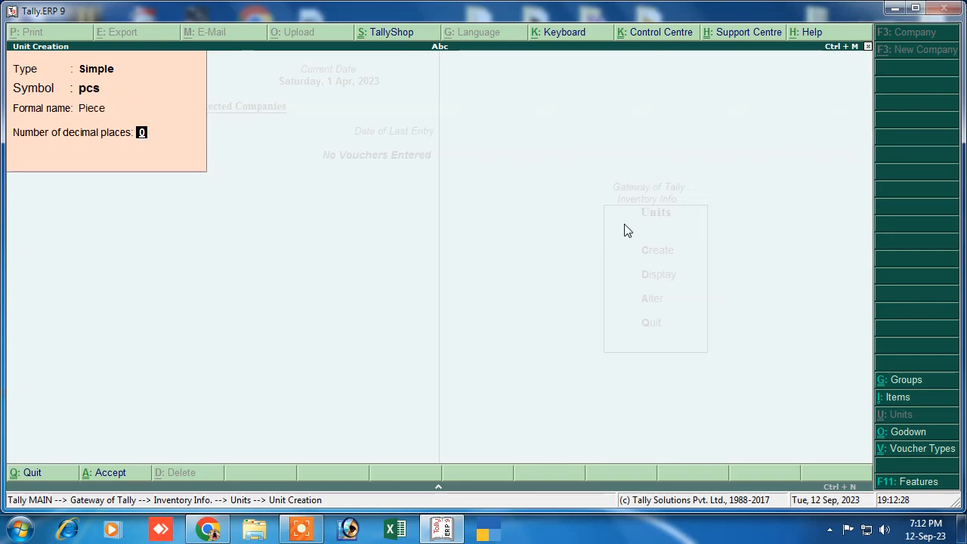
key("Return")
key("Return")
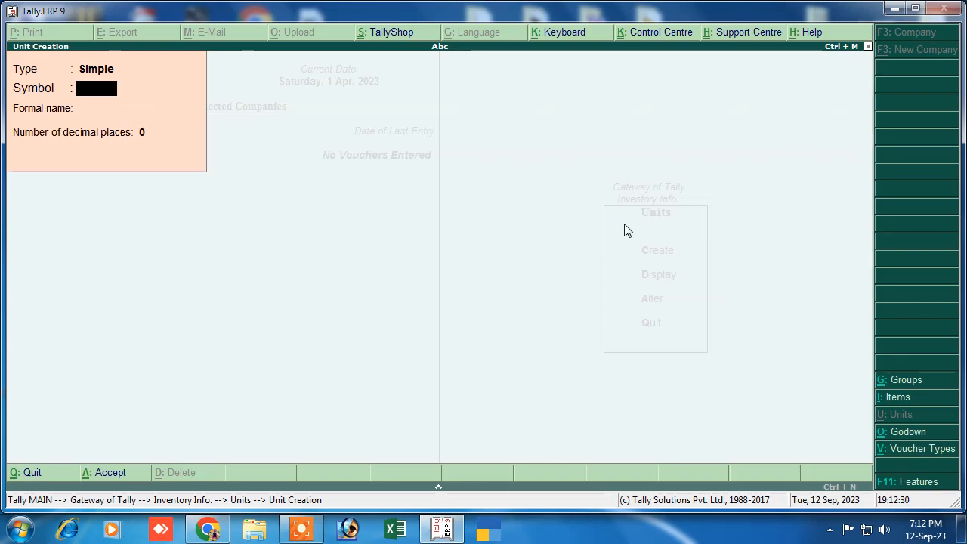
key("Escape")
key("Escape")
Create a single stock group named Computer under Primary without adding item quantities, save it, and leave stock group creation
key("Up")
key("Up")
key("Return")
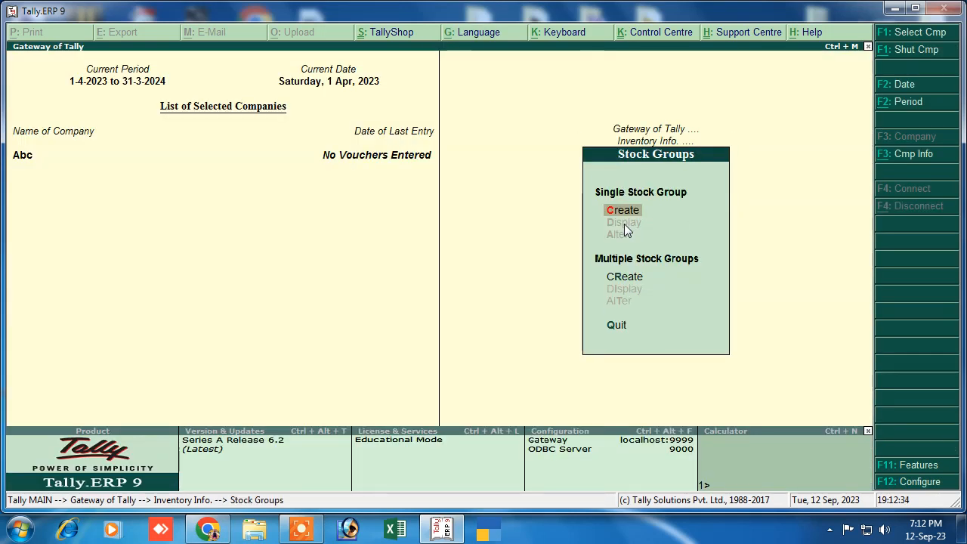
key("Return")
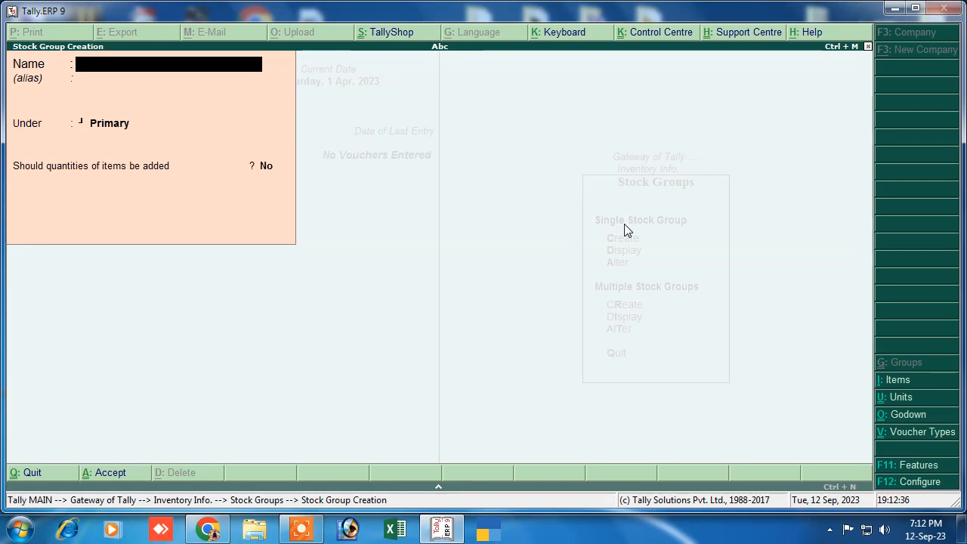
type("Comp")
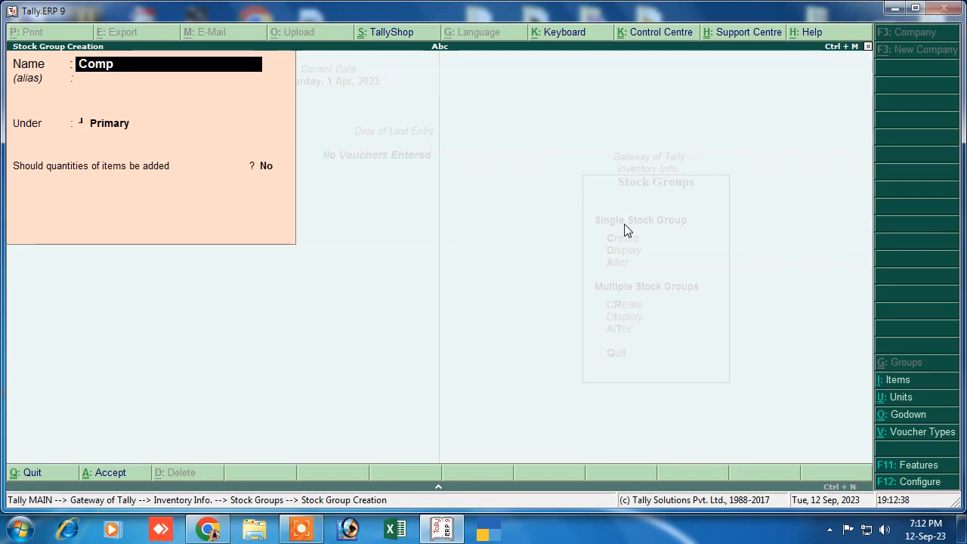
key("Return")
key("Return")
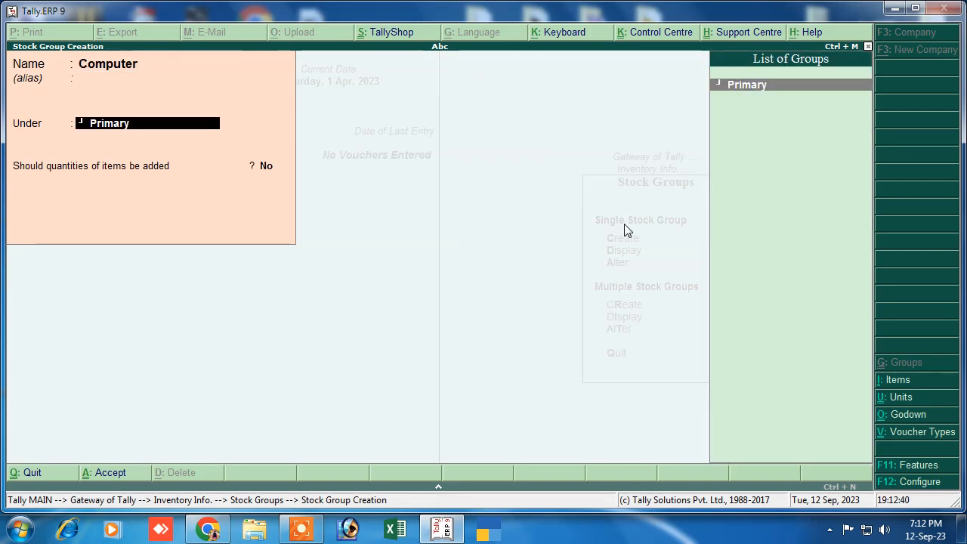
key("Return")
key("Return")
key("Return")
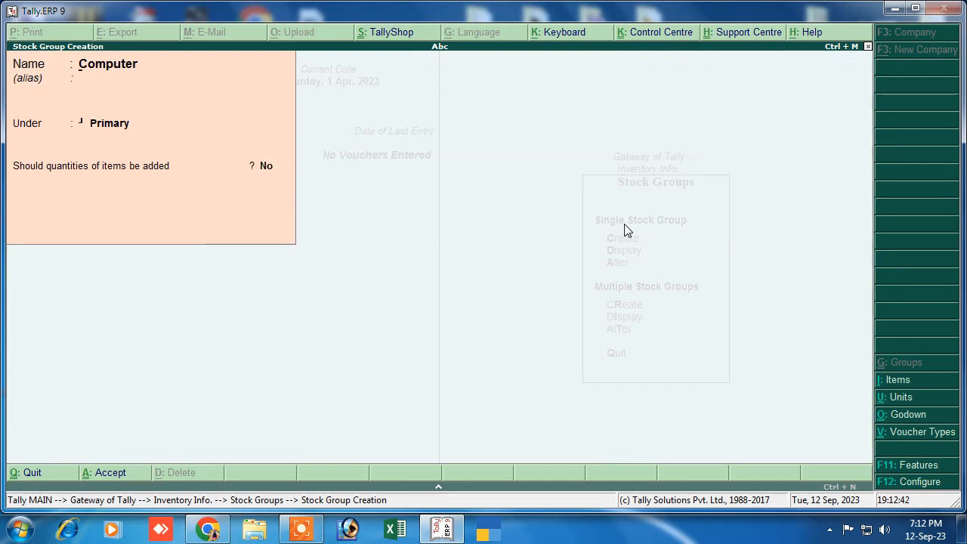
key("Escape")
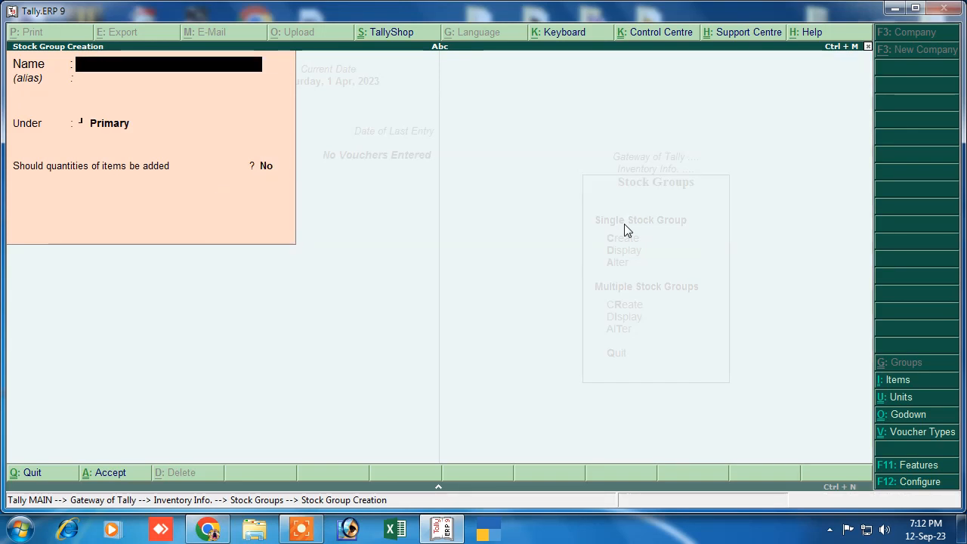
key("Return")
key("Escape")
Create a stock item named Mouse under the Computer group with units pcs, standard rates at No and duty rate 0
key("Down")
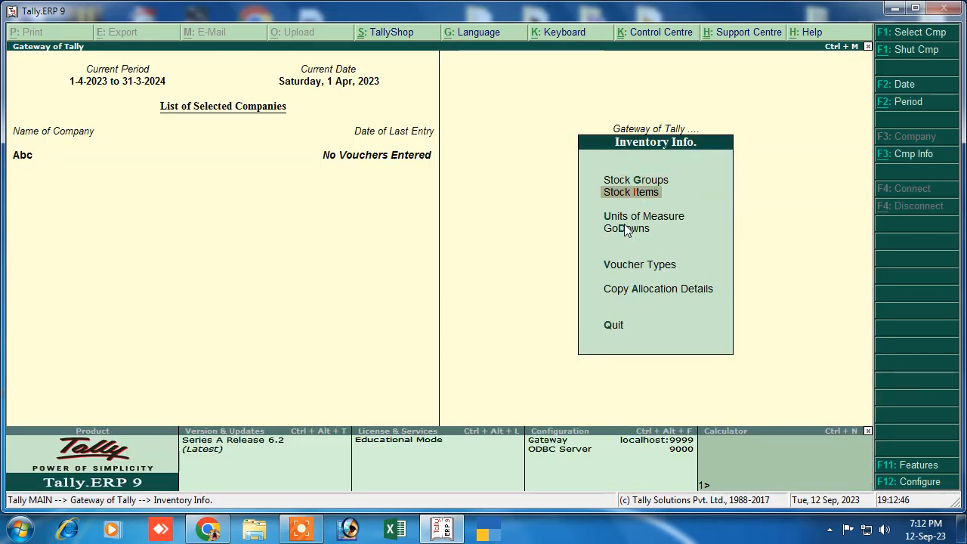
key("Return")
key("Return")
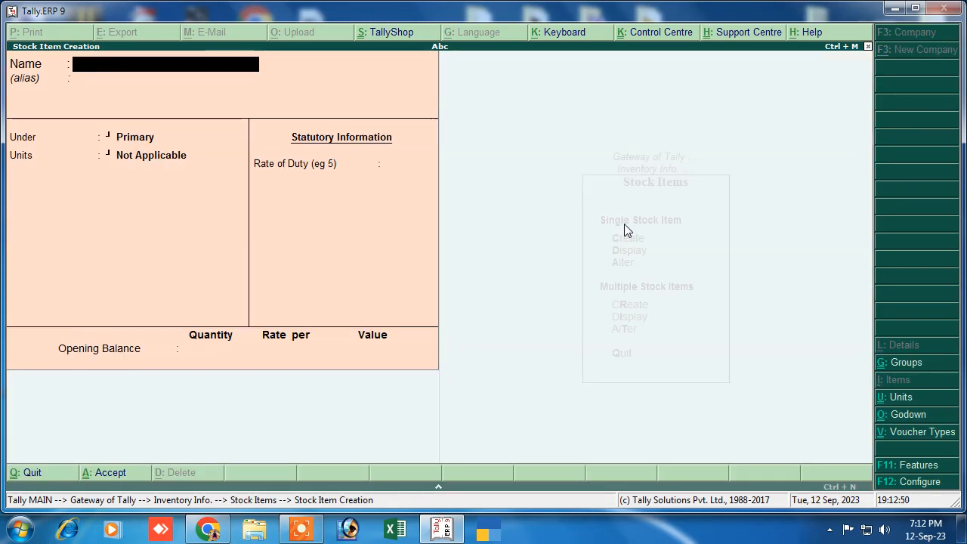
type("Mouse")
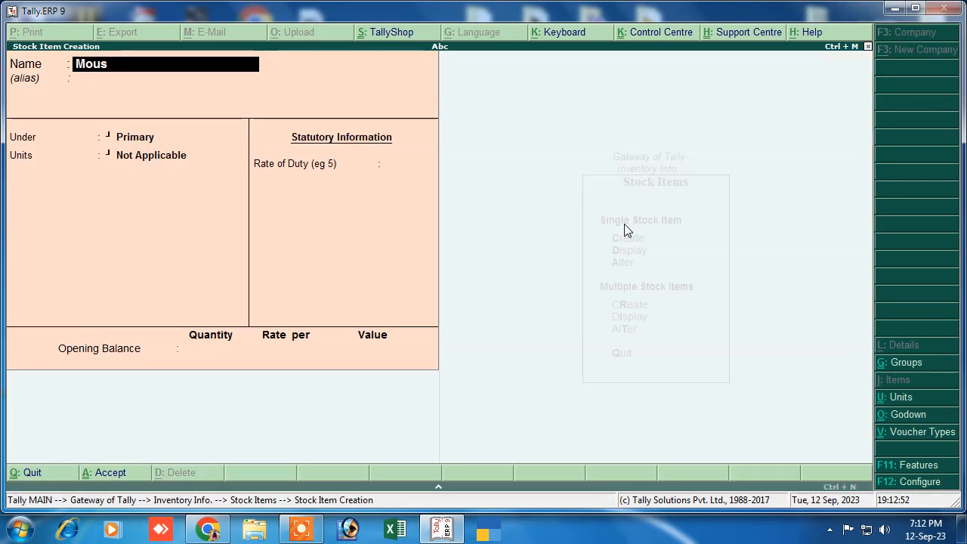
key("Return")
key("Down")
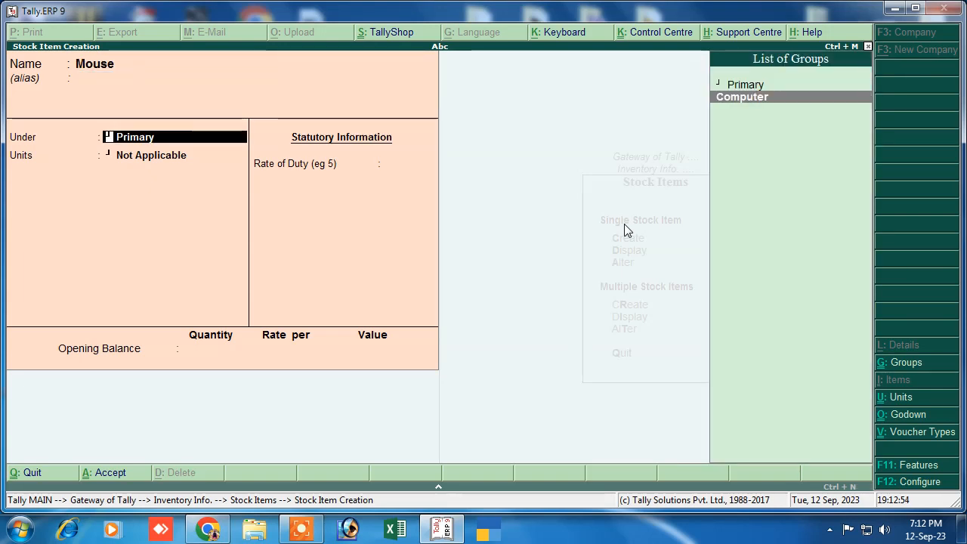
key("Return")
key("Return")
key("Return")
key("Return")
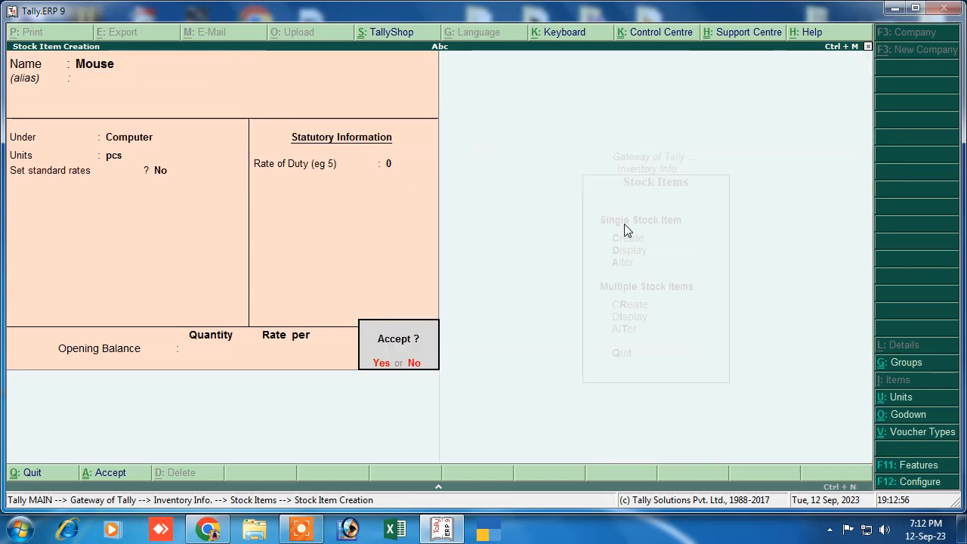
key("Return")
Create a stock item named Kayboard under the Computer group with units pcs, standard rates at No and duty rate 0
type("Kayboa")
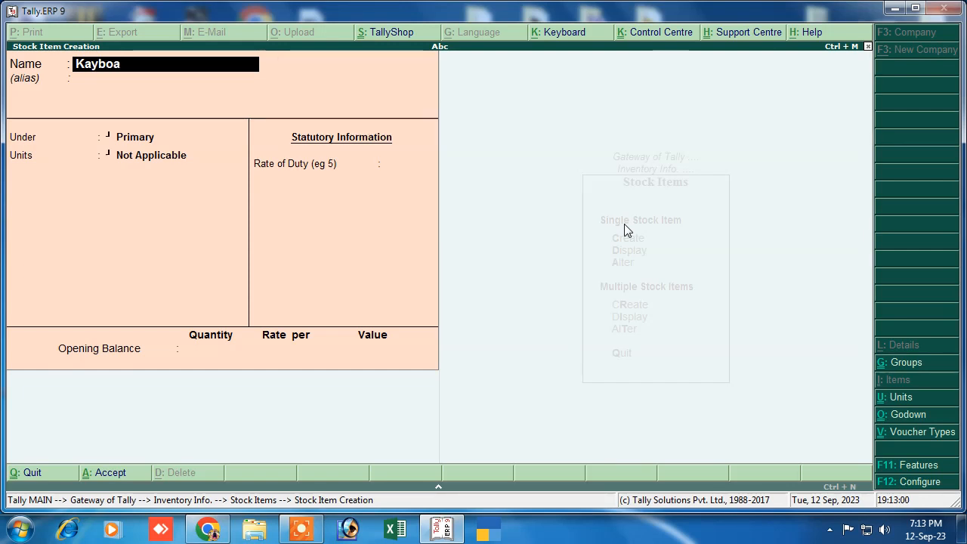
key("Return")
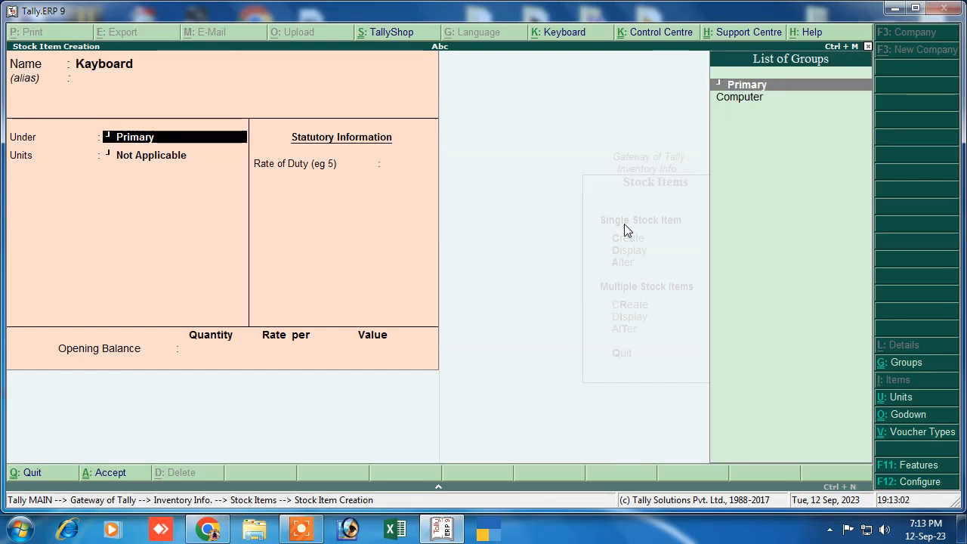
key("Down")
key("Return")
key("Down")
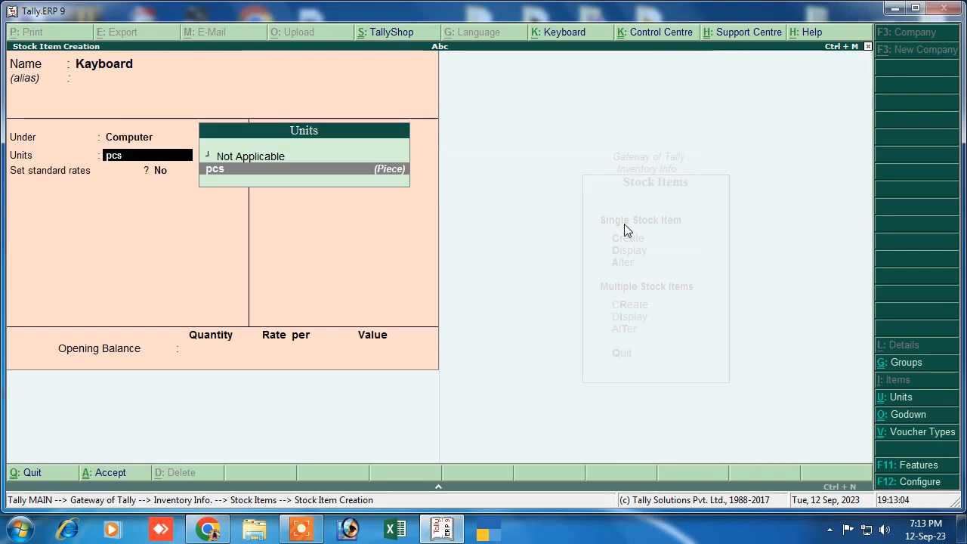
key("Return")
key("Return")
key("Return")
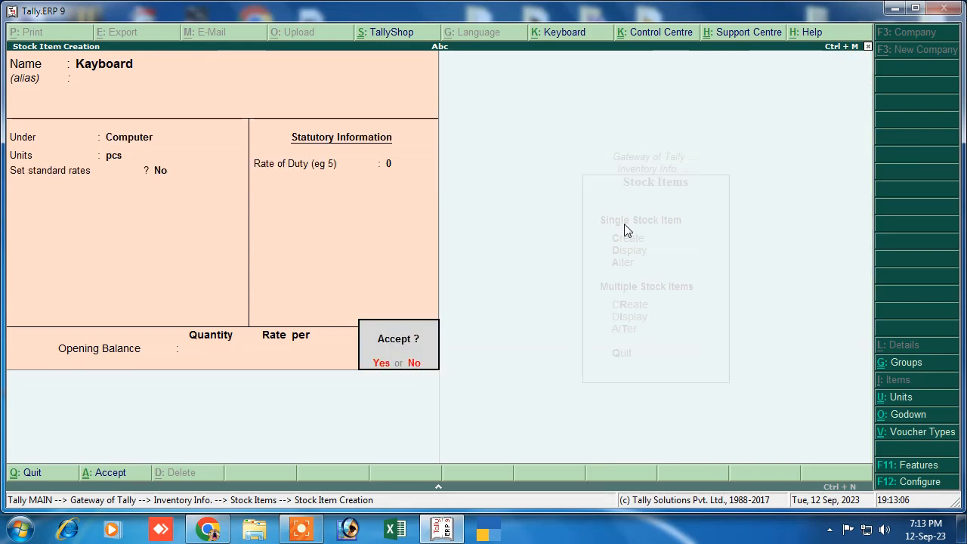
key("Return")
Create a stock item named Ssd under the Computer group with units pcs, and return to the Gateway of Tally
type("Ssd")
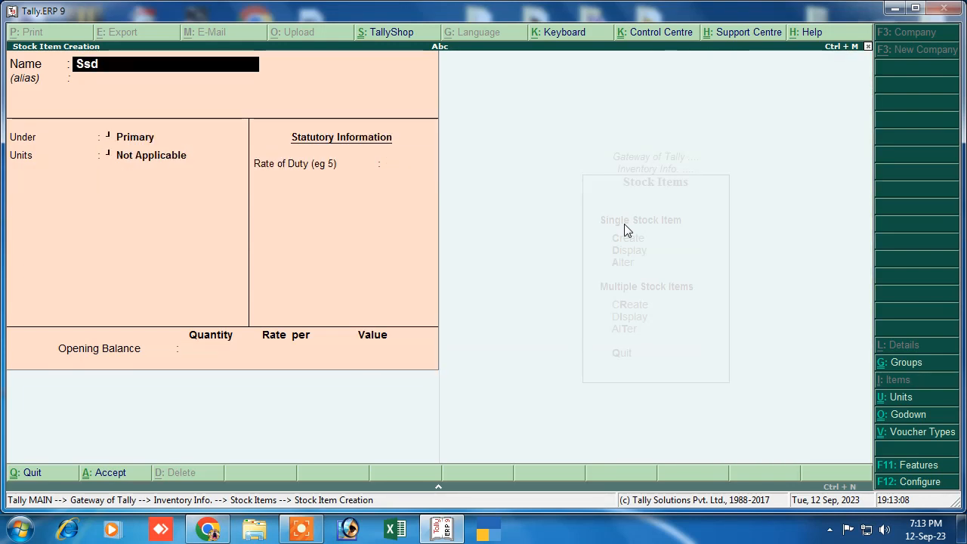
key("Return")
key("Return")
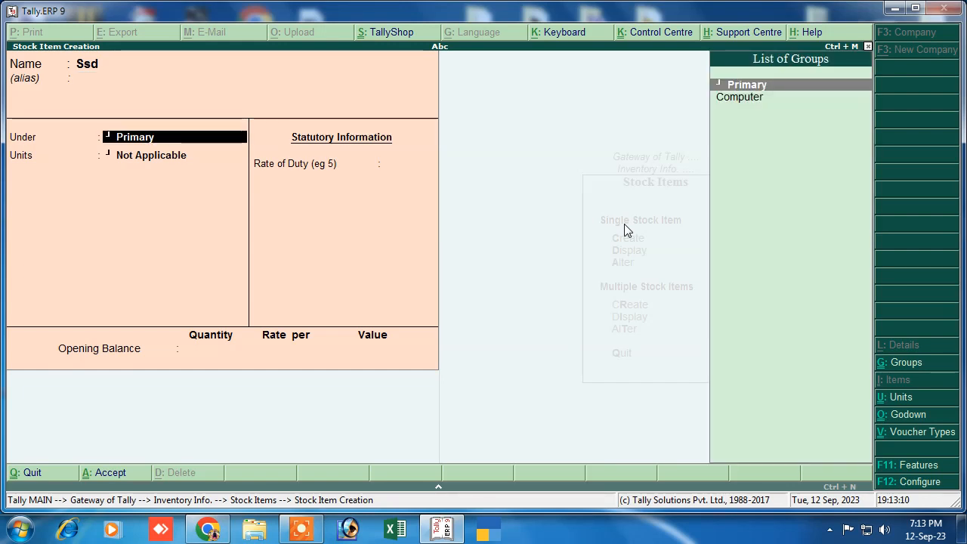
key("Down")
key("Return")
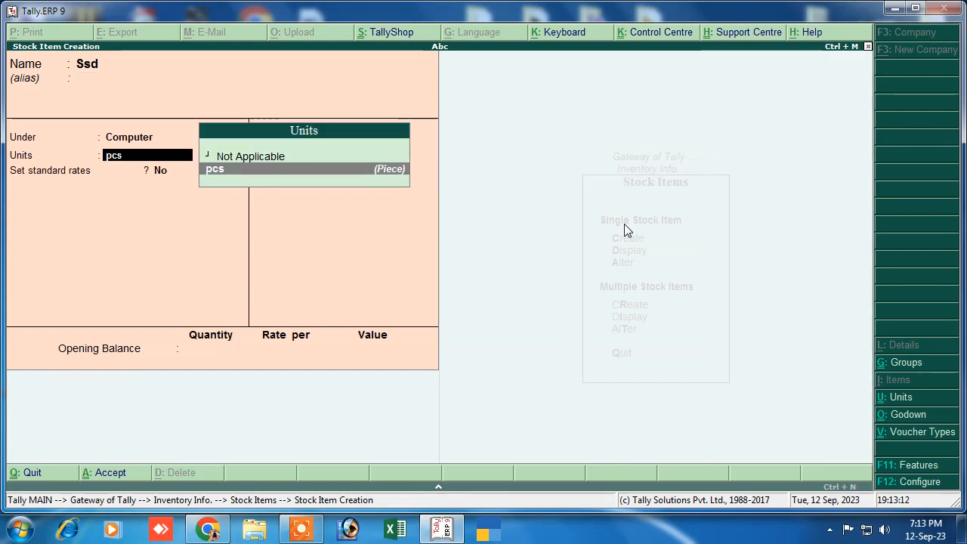
key("Return")
key("Return")
key("Return")
key("Return")
key("Return")
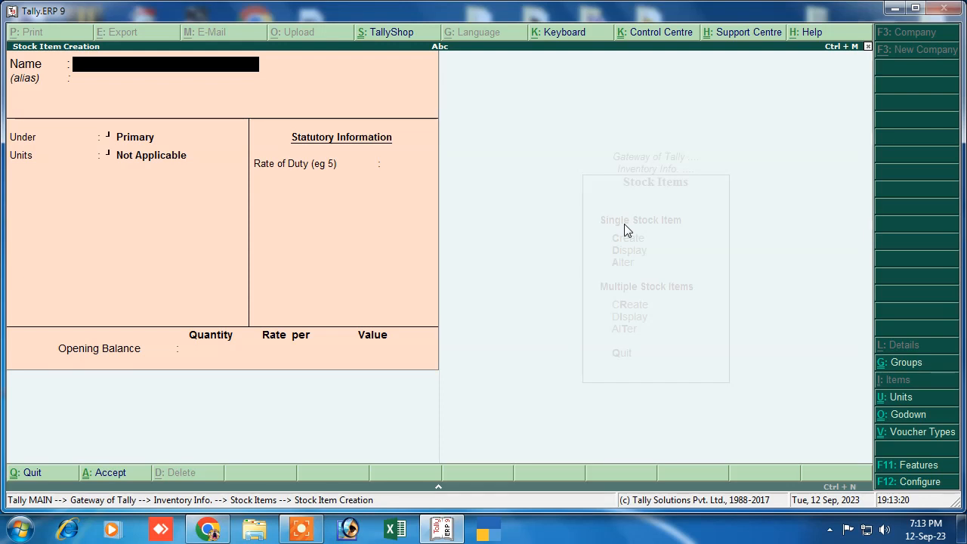
key("Escape")
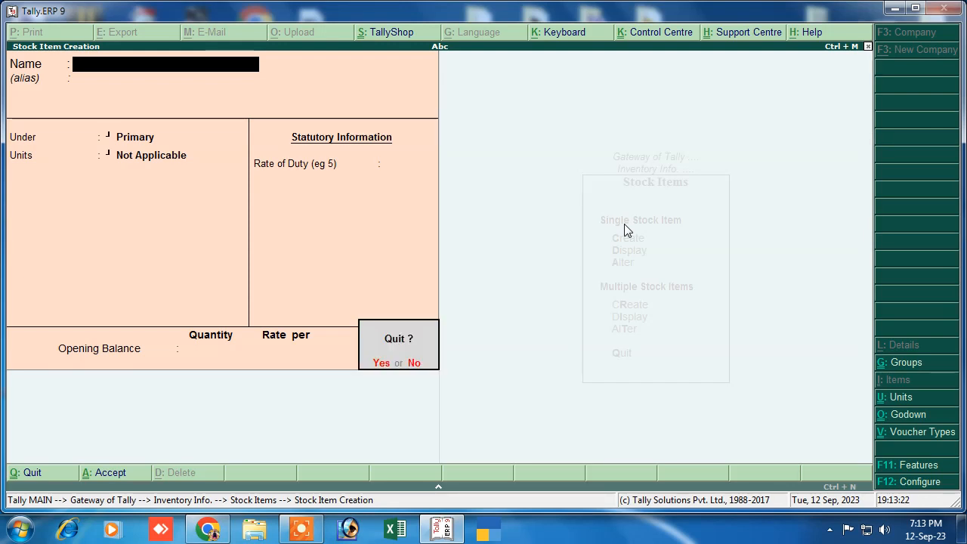
key("y")
key("Escape")
key("Escape")
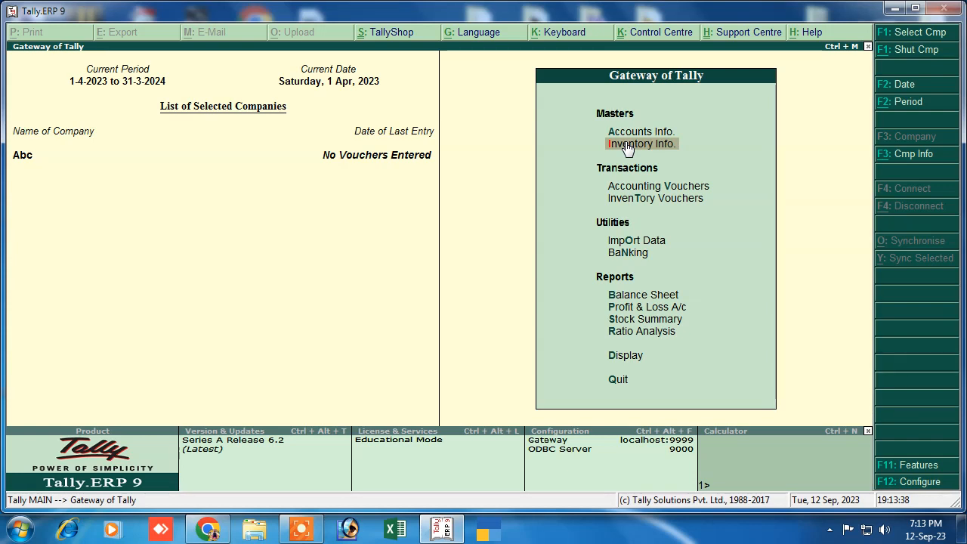
Start a purchase accounting voucher with supplier invoice no. 01 dated 1-Apr-2023, party account Cash and purchase ledger Purchase
left_click(640, 186)
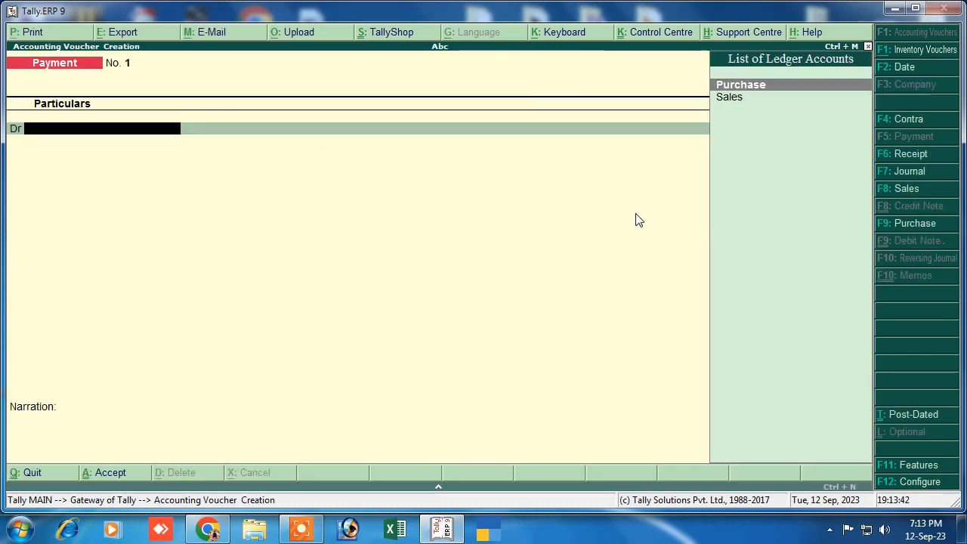
left_click(910, 223)
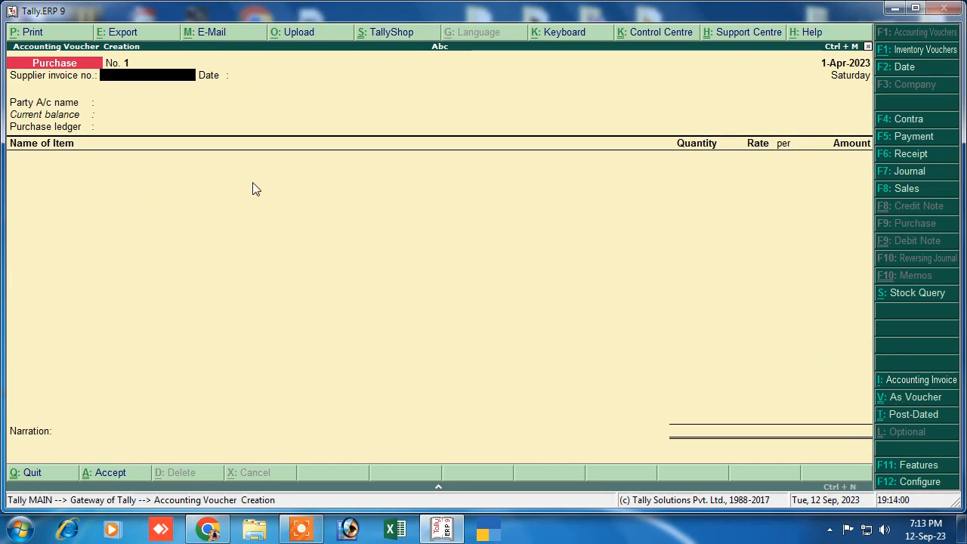
type("01")
key("Return")
key("Return")
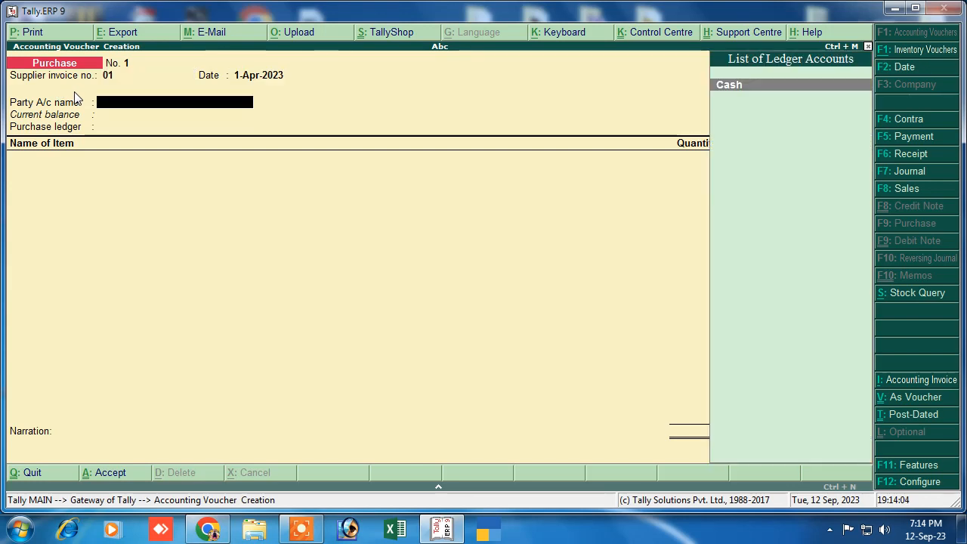
key("Return")
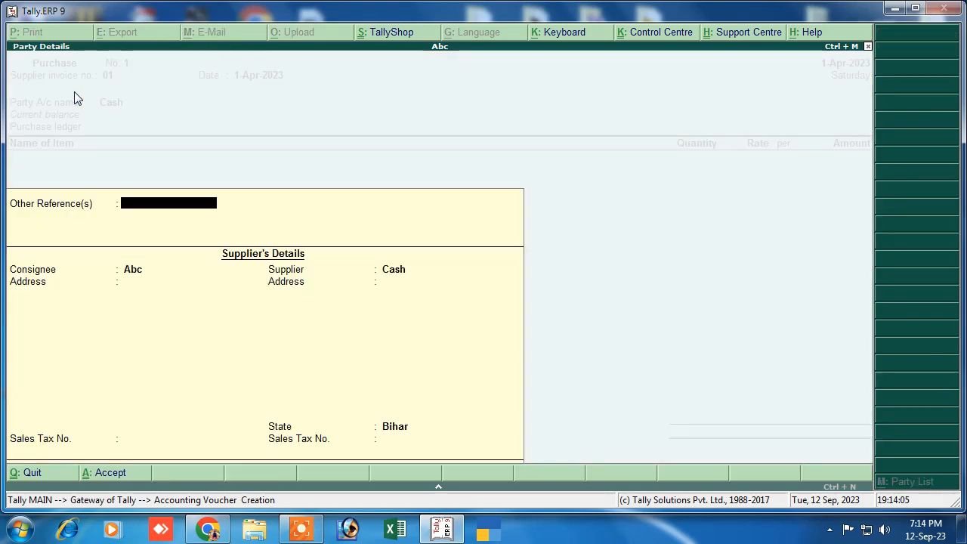
key("Return")
key("Return")
key("Return")
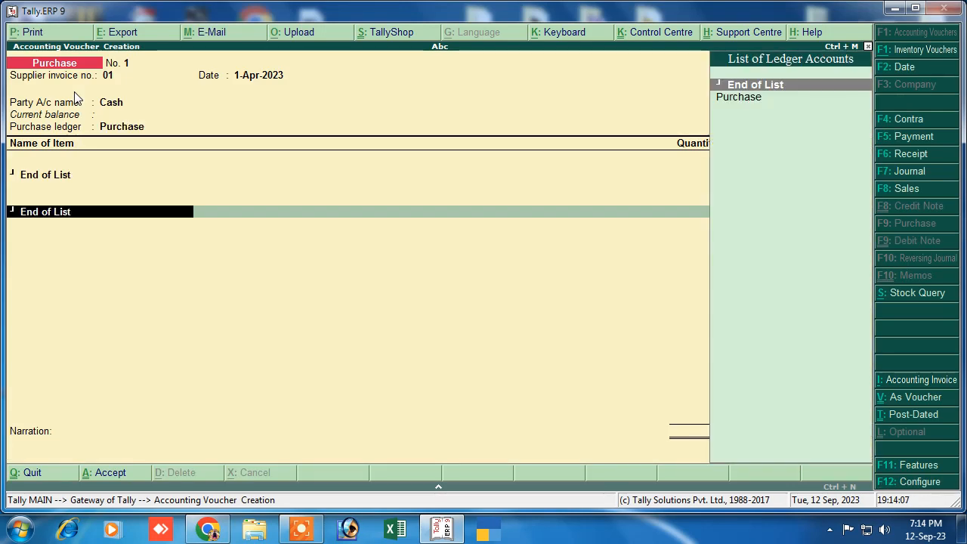
key("Return")
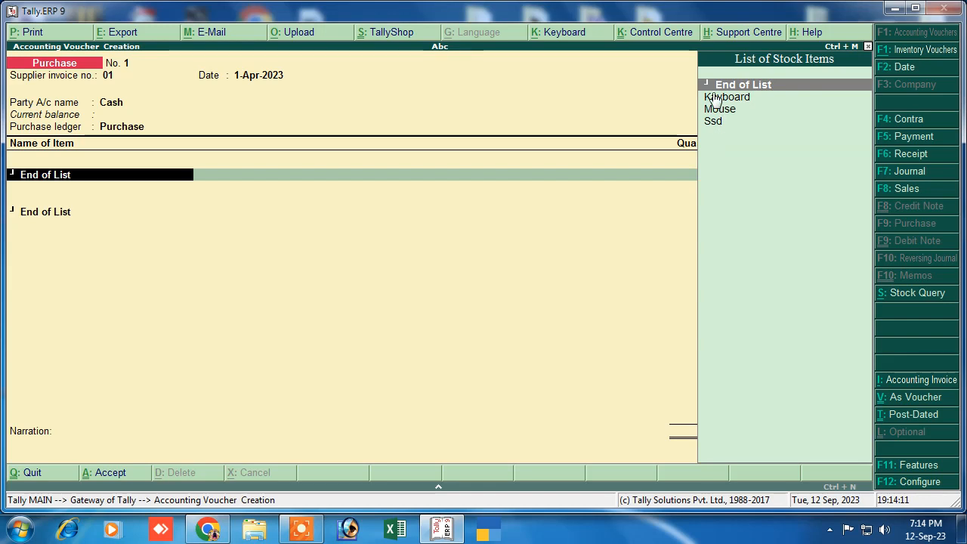
Add Kayboard to the purchase voucher without a description, allocating 1,000 pcs at rate 200 to Abc Godown 1
key("Down")
key("Return")
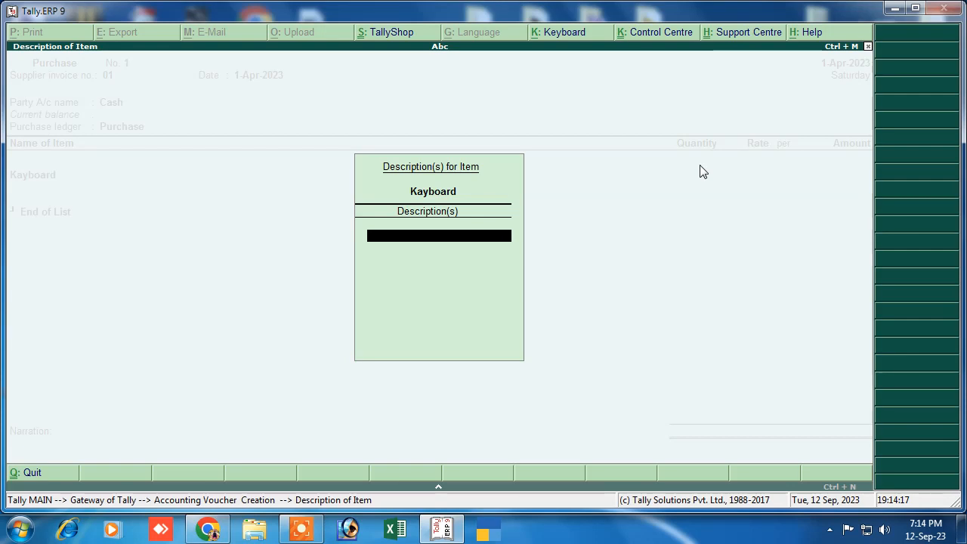
key("Return")
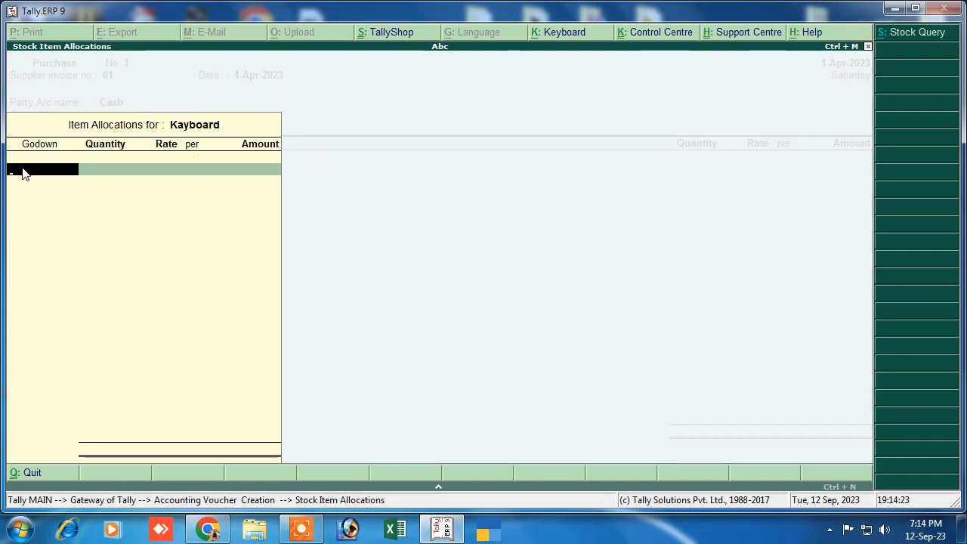
key("space")
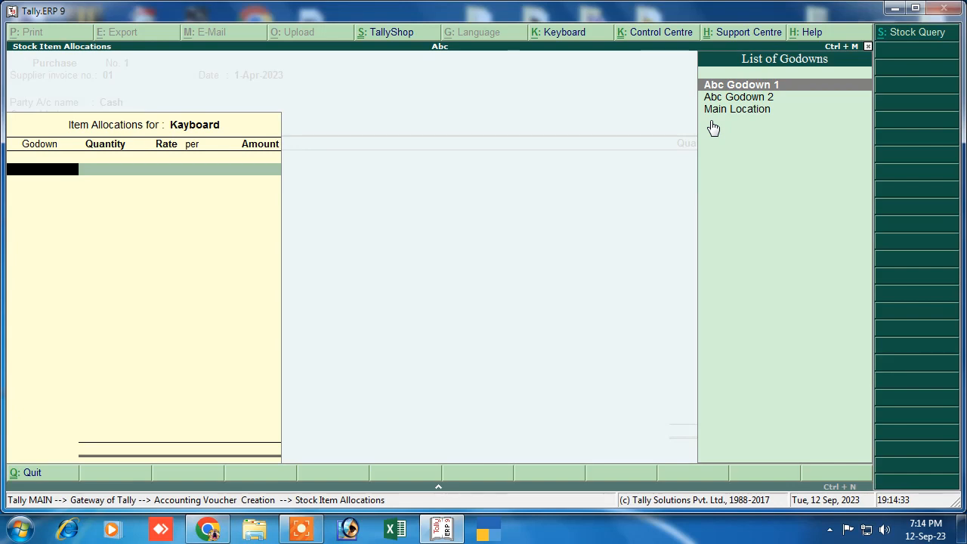
key("Return")
type("1")
key("Return")
type("200")
key("Return")
key("Return")
key("Return")
key("Return")
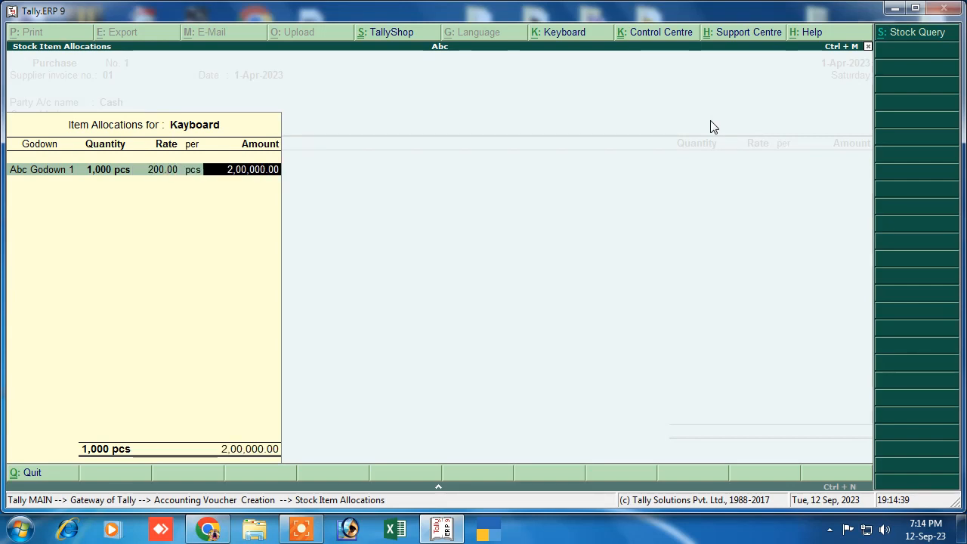
key("Return")
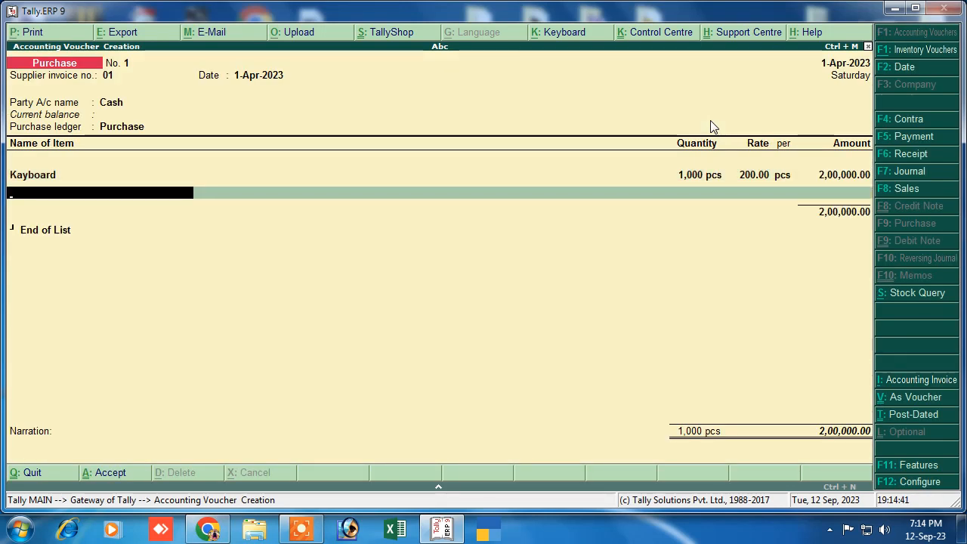
Add Mouse to the purchase voucher, allocating 1,000 pcs at rate 90 to Abc Godown 1
key("Down")
key("Down")
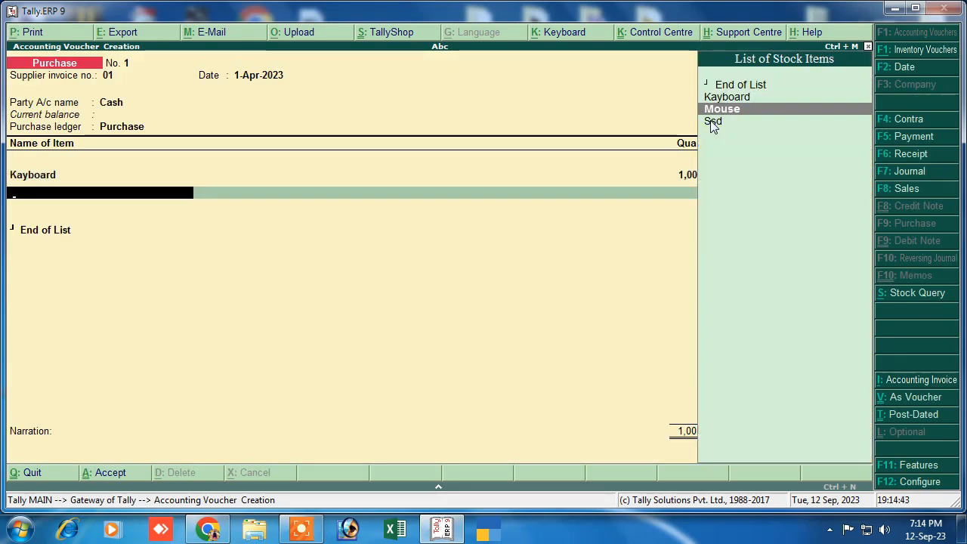
key("Return")
key("Return")
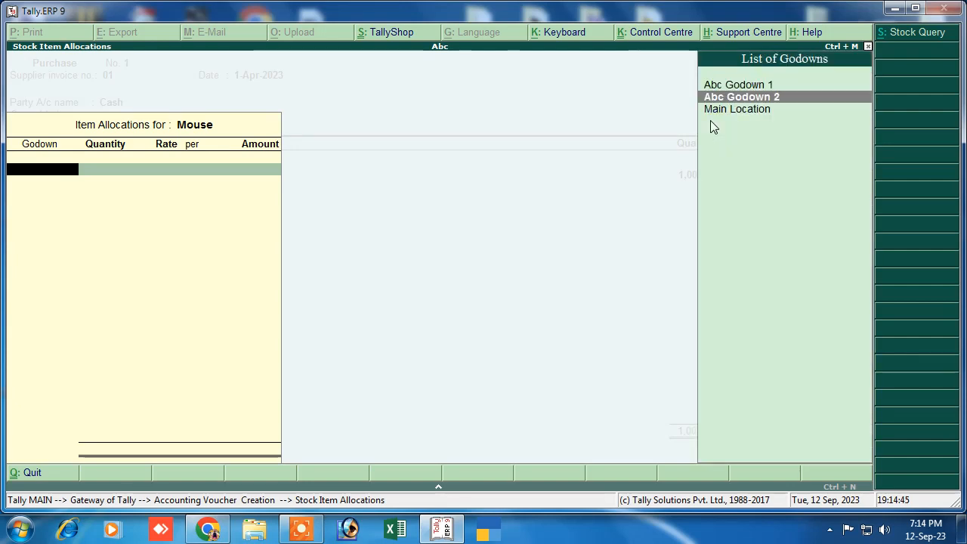
key("Return")
type("1000")
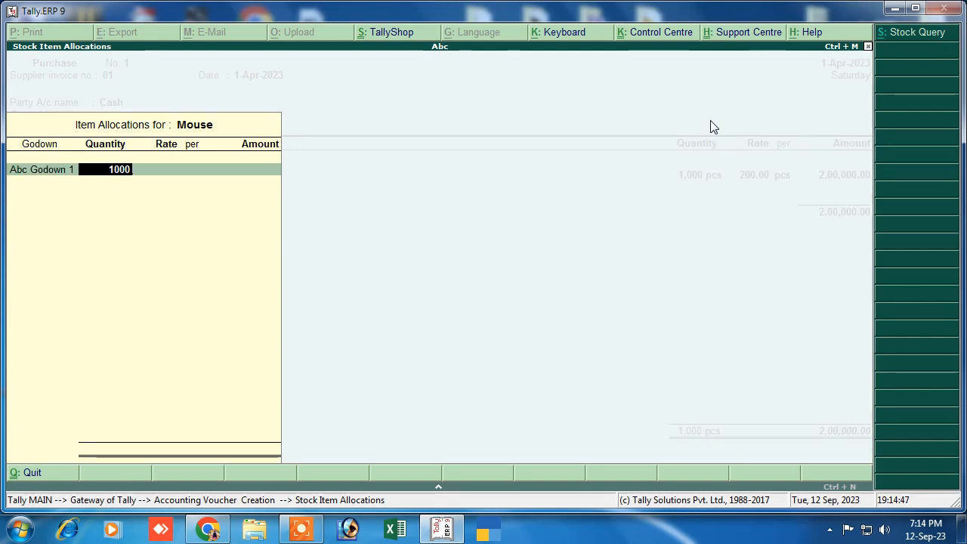
key("Return")
type("90")
key("Return")
key("Return")
key("Return")
key("Return")
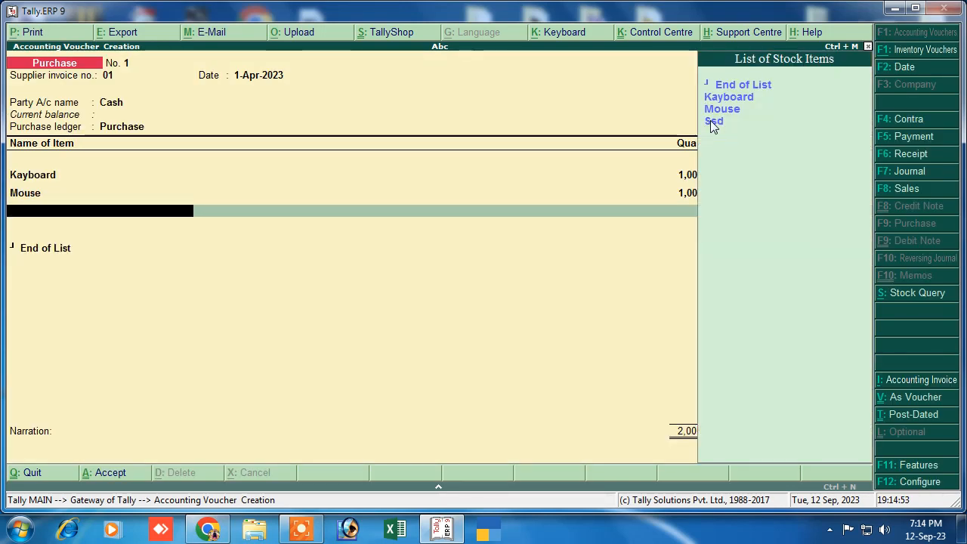
Add Ssd to the purchase voucher, allocating 2,000 pcs at rate 900 to Abc Godown 1
key("Down")
key("Down")
key("Down")
key("Return")
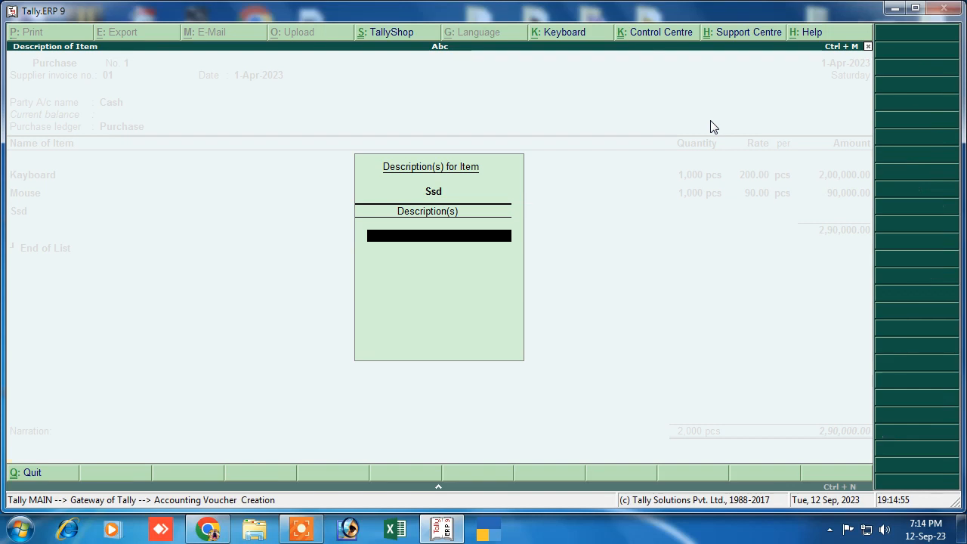
key("Return")
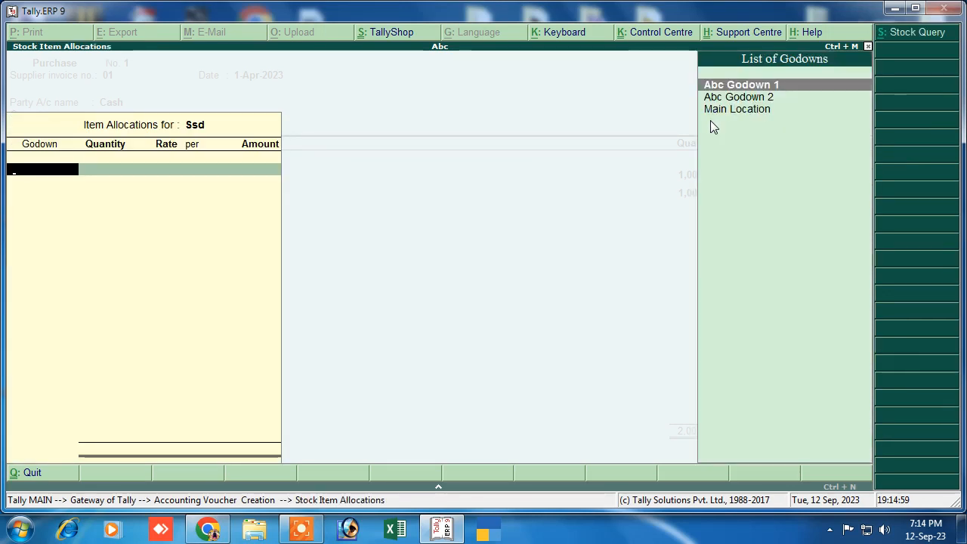
key("Return")
type("2000")
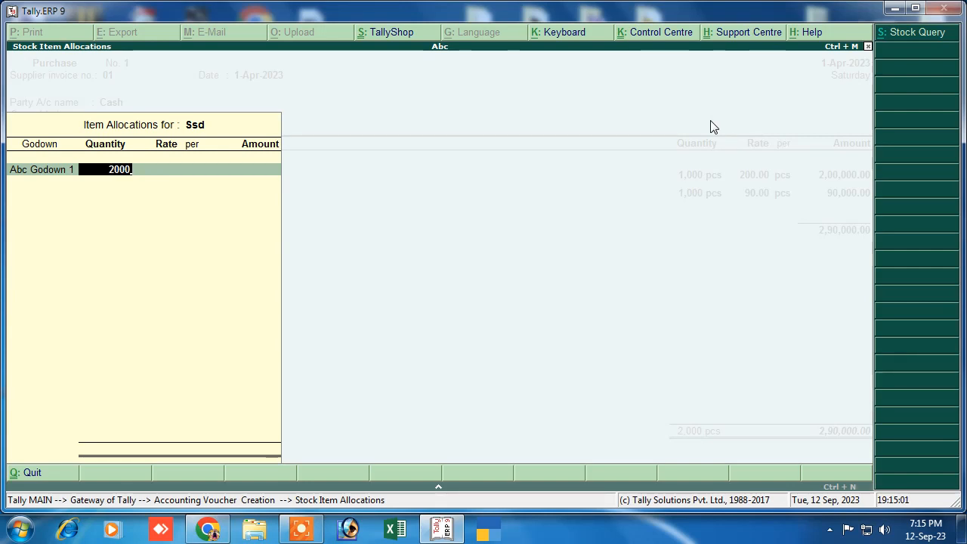
key("Return")
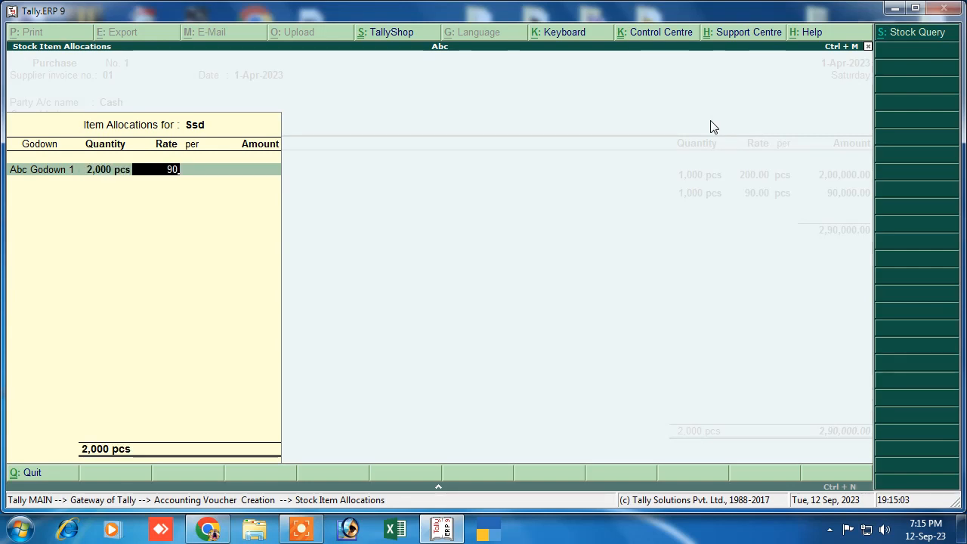
type("900")
key("Return")
key("Return")
key("Return")
key("Return")
key("Return")
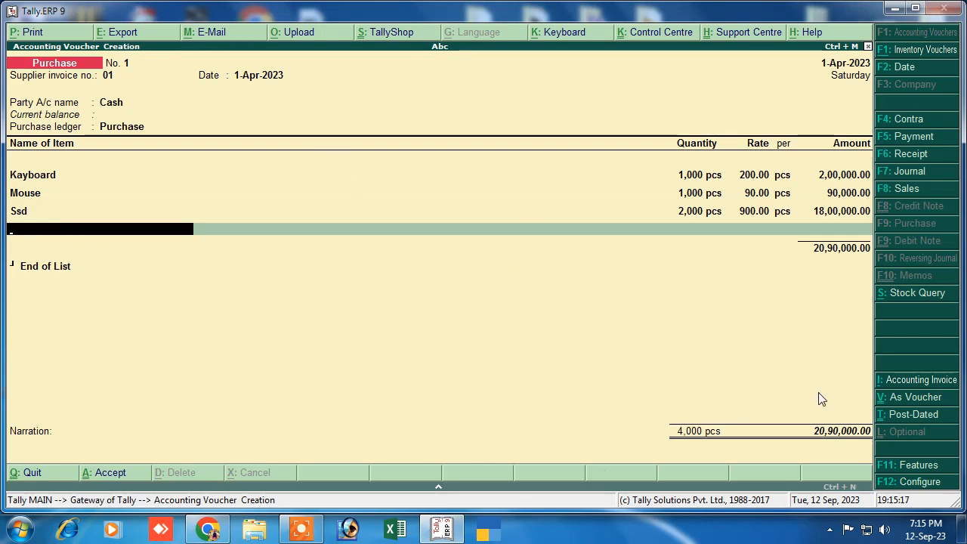
End the item list, enter the narration "being purchase", save the purchase voucher and return to the Gateway of Tally
key("Return")
key("Return")
type("being purchase")
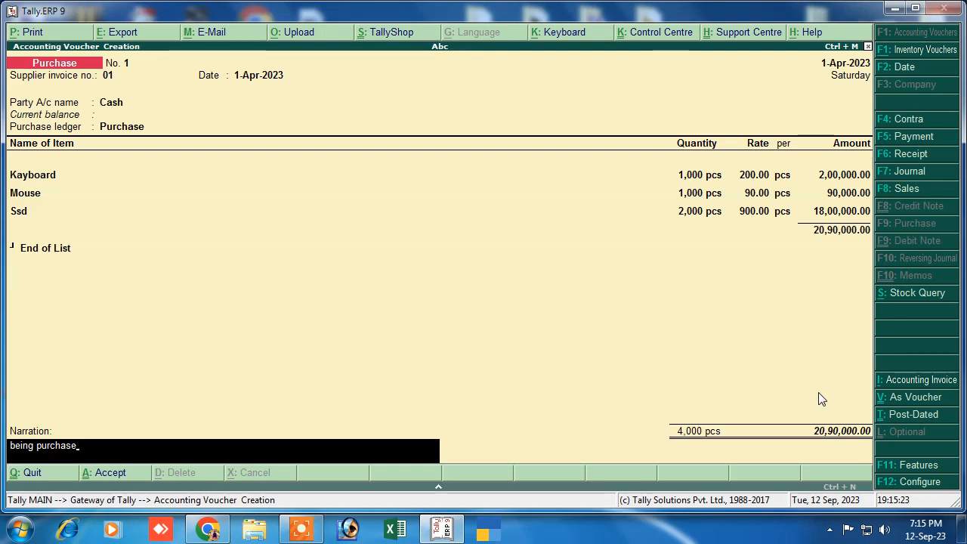
key("Return")
key("Return")
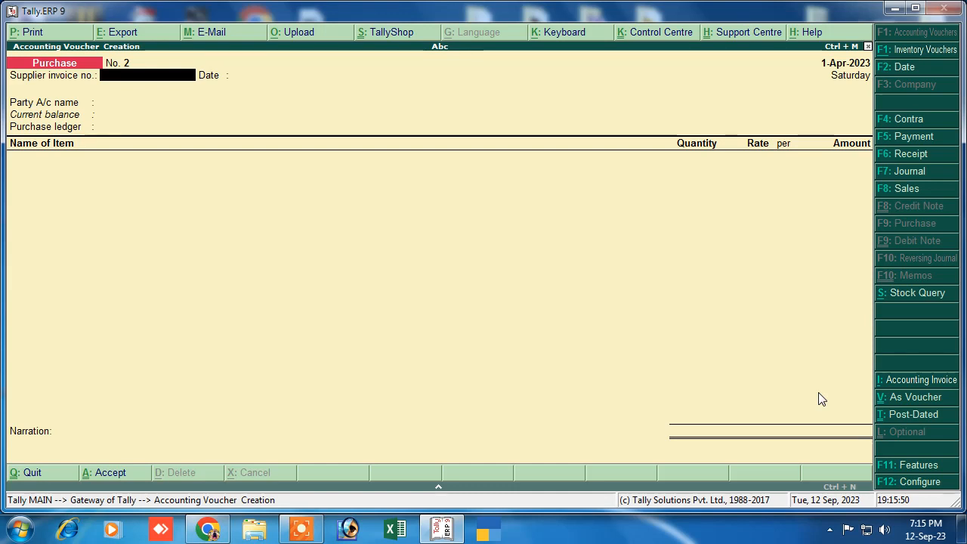
key("Escape")
key("Return")
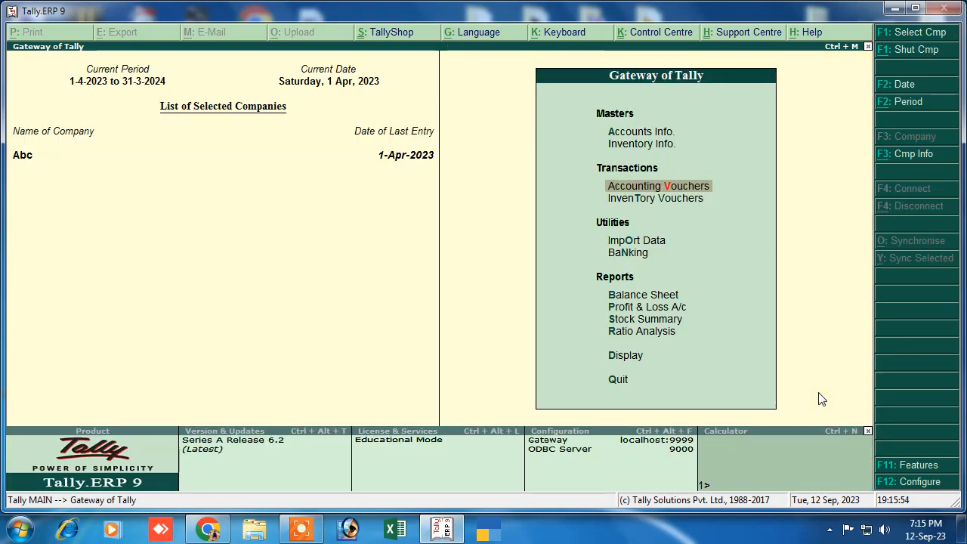
Open a new stock journal voucher and add Kayboard as a source item, 500 pcs from Abc Godown 1 at the default rate
key("Down")
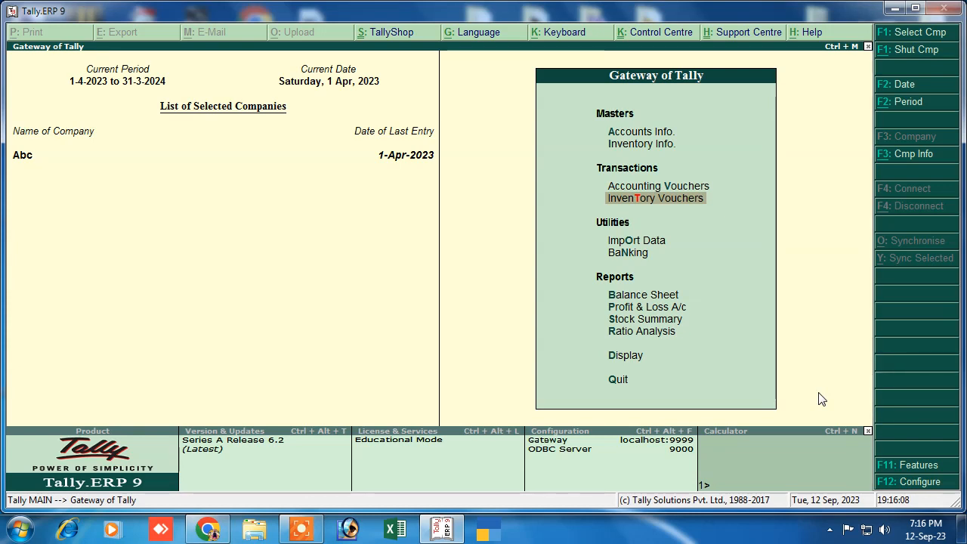
key("Return")
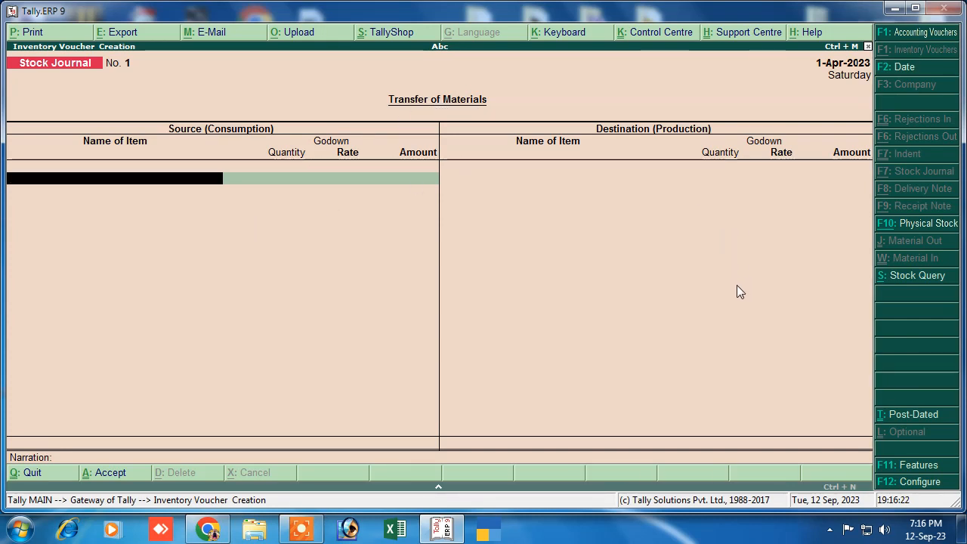
key("space")
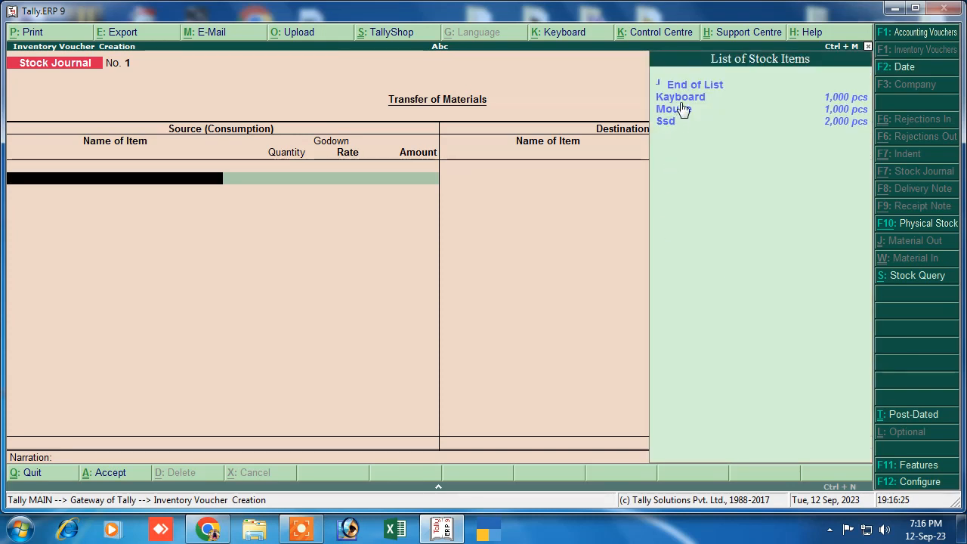
key("Down")
key("Return")
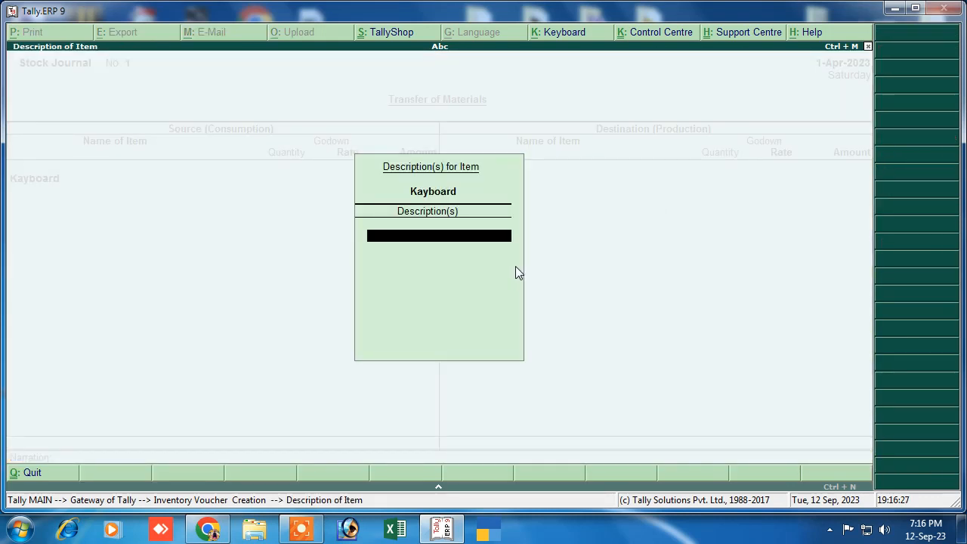
key("Return")
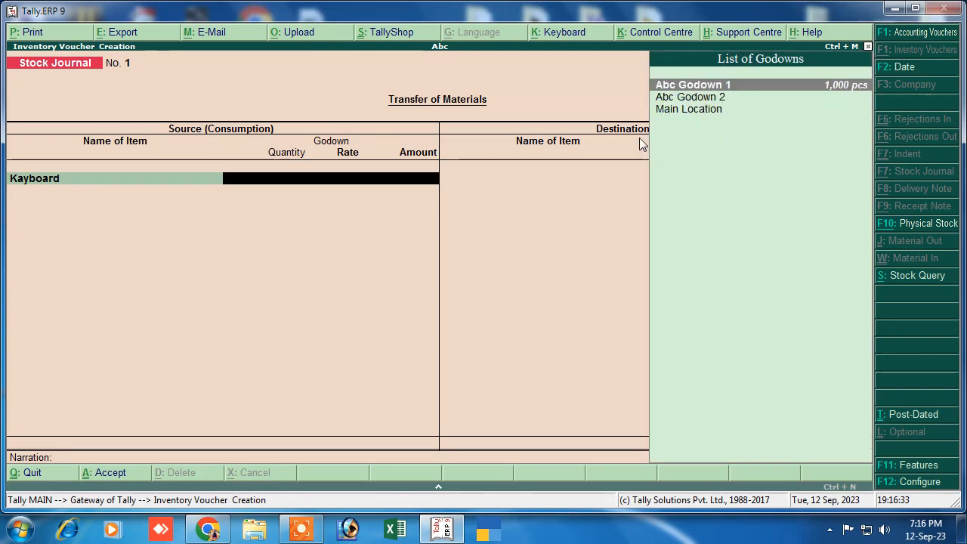
key("Return")
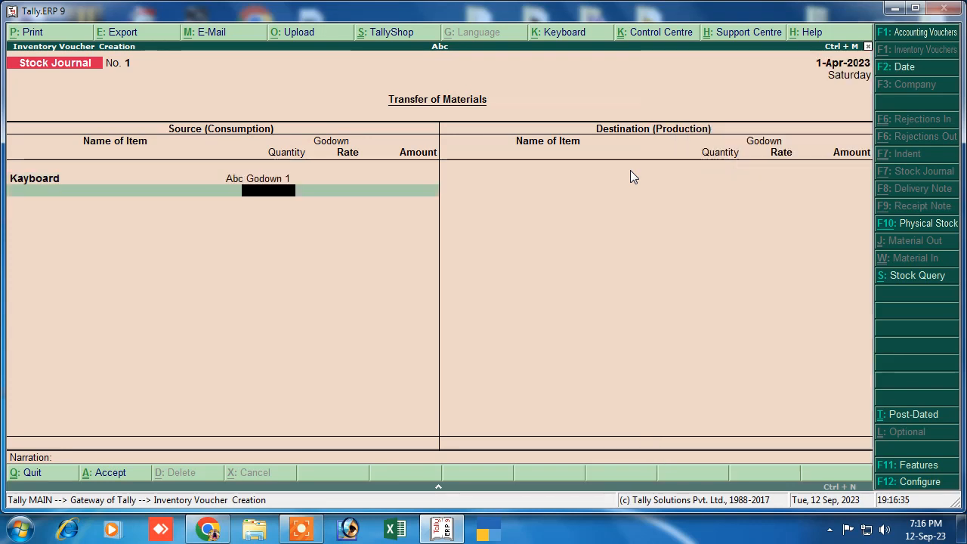
type("500")
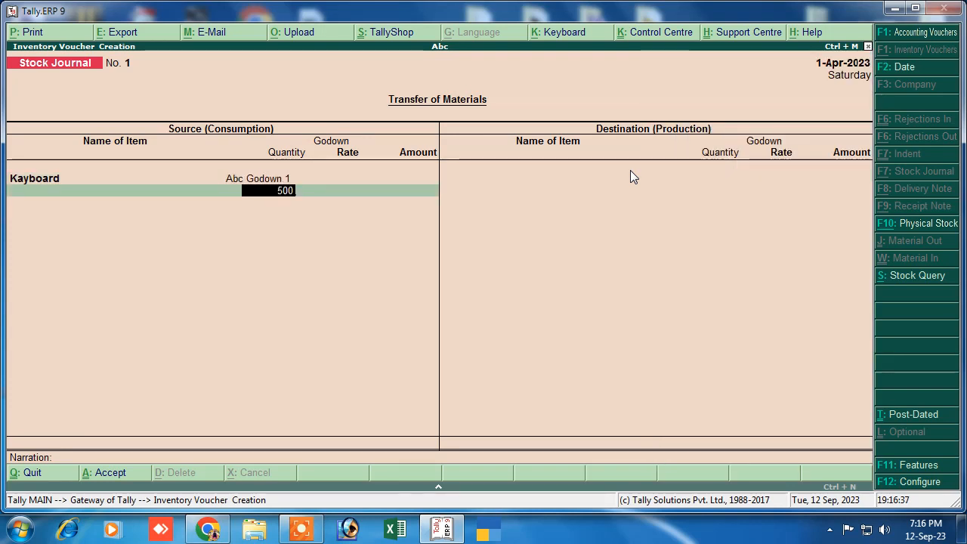
key("Return")
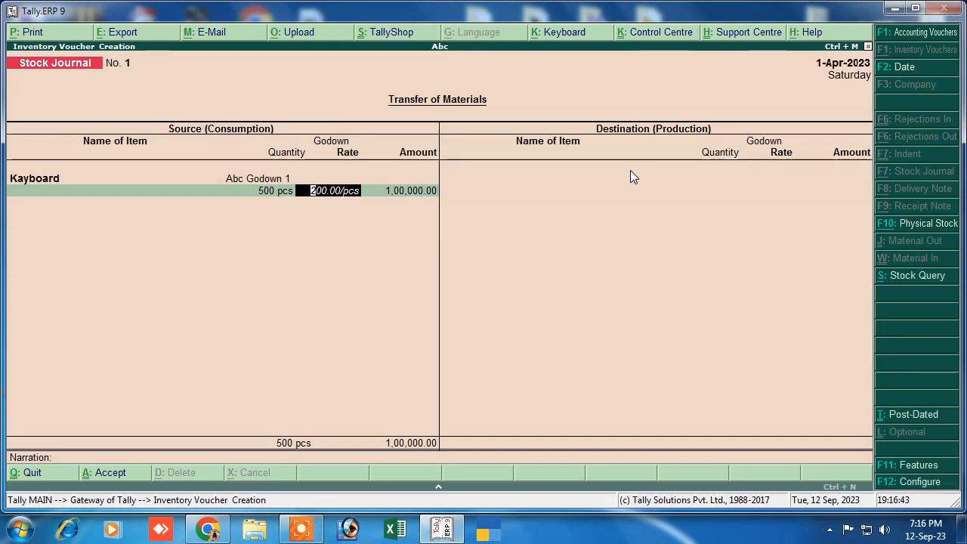
key("Return")
key("Return")
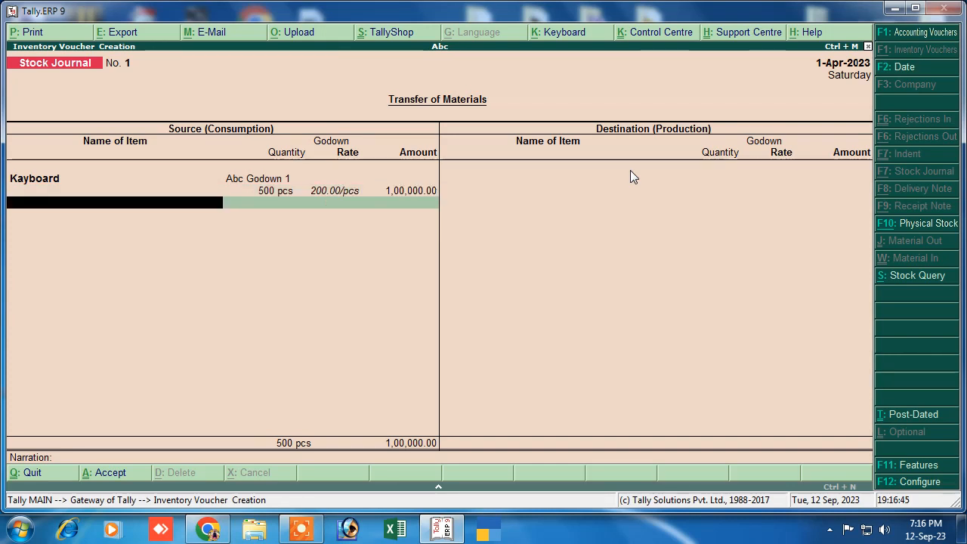
Add Mouse as a source item without a description, 500 pcs from Abc Godown 1 at the default rate
key("Down")
key("Down")
key("Return")
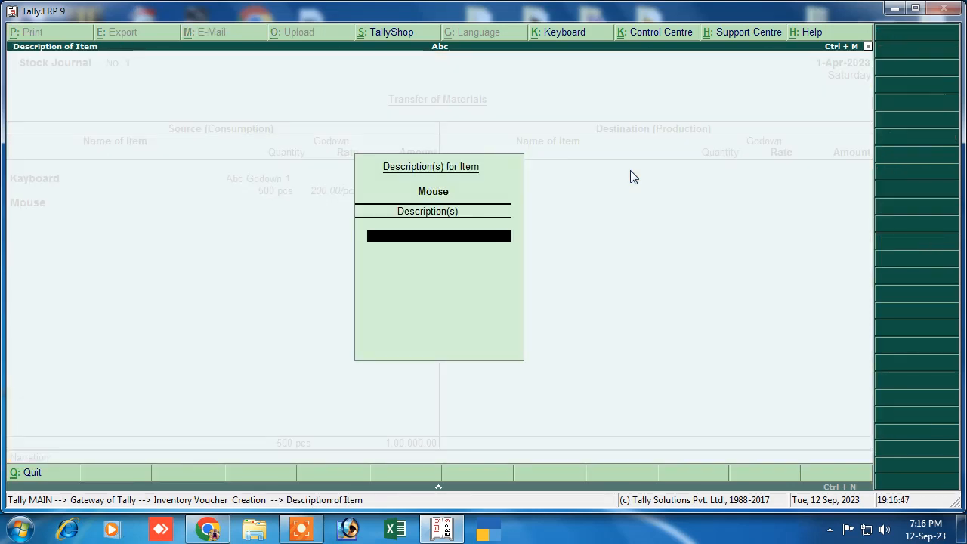
key("Return")
key("Down")
key("Down")
key("Up")
key("Return")
type("500 pcs")
key("Return")
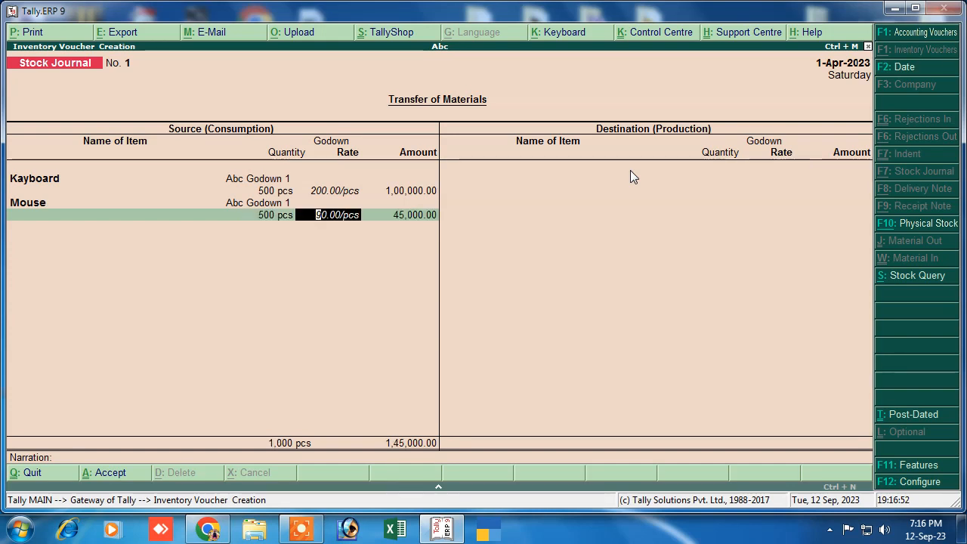
key("Return")
key("Return")
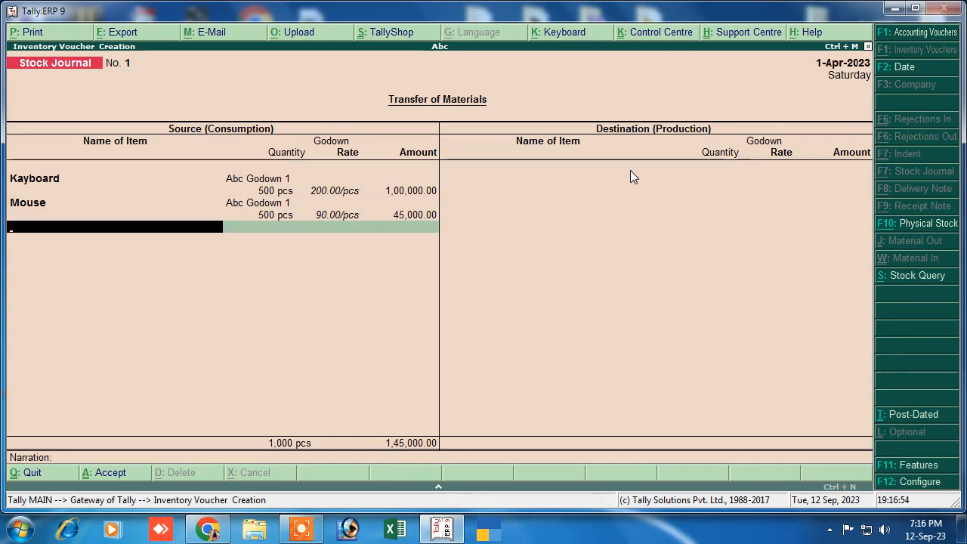
Add Ssd as a source item, 300 pcs from Abc Godown 1 at the default rate, and end the source list
key("space")
key("Down")
key("Down")
key("Down")
key("Down")
key("Return")
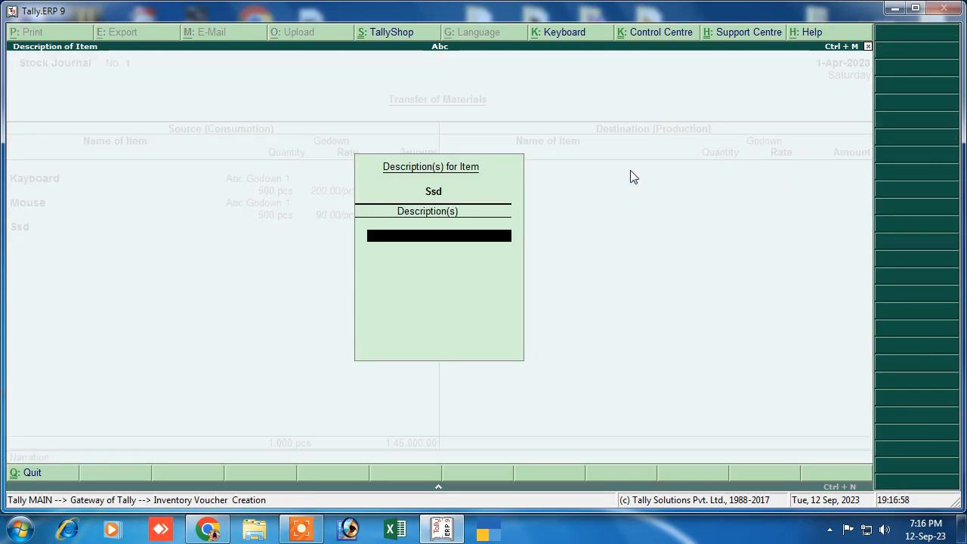
key("Return")
key("Down")
key("Up")
key("Return")
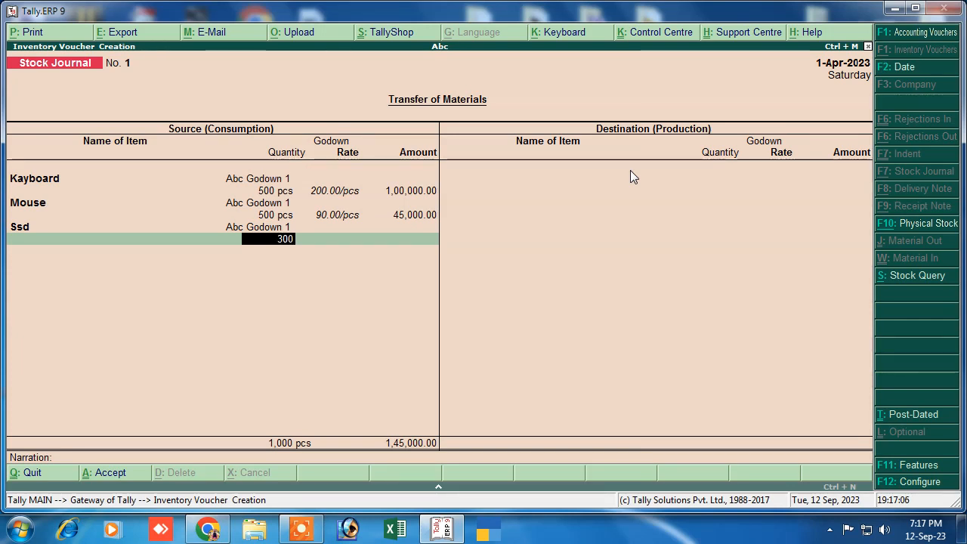
key("Return")
key("Return")
key("Return")
key("Return")
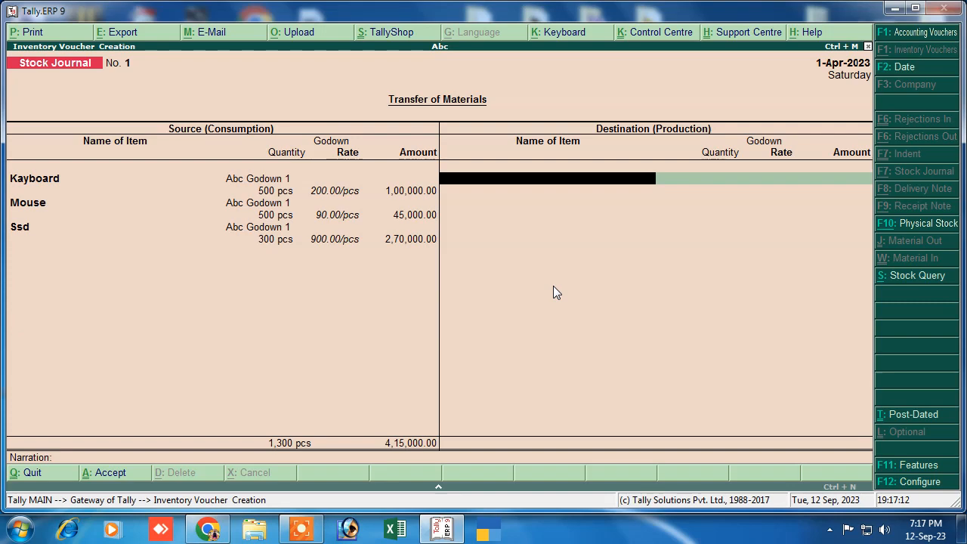
Add Kayboard as a destination item, 500 pcs into Abc Godown 2 at the default rate
type("k")
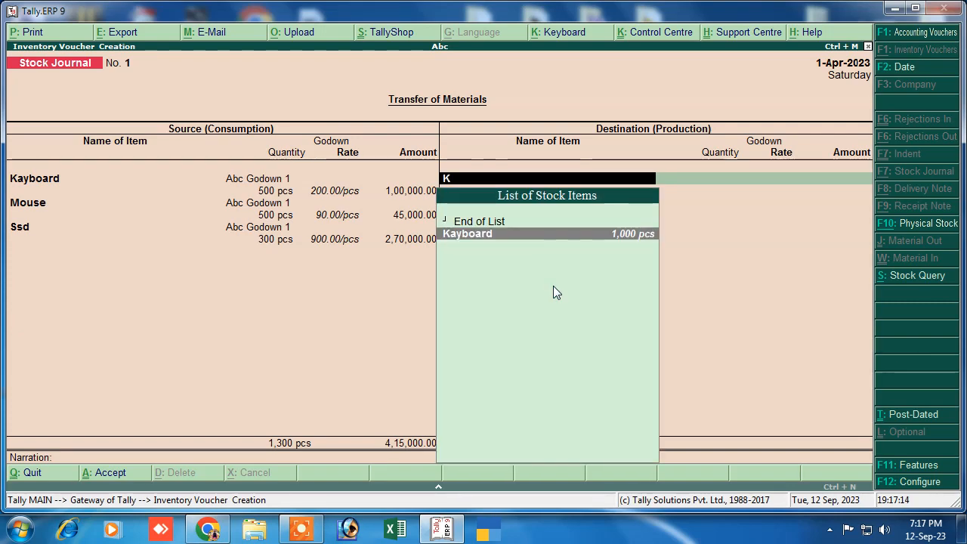
key("Return")
key("Return")
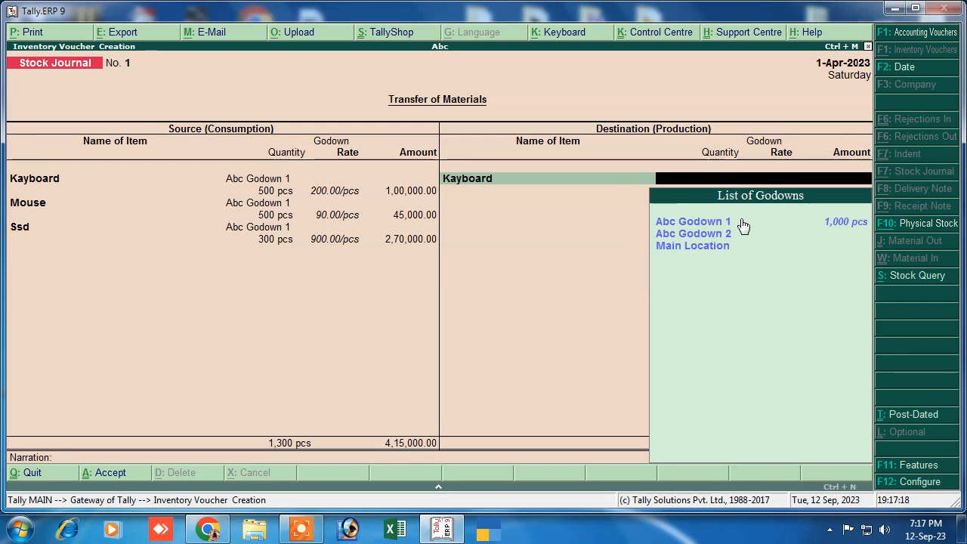
left_click(714, 235)
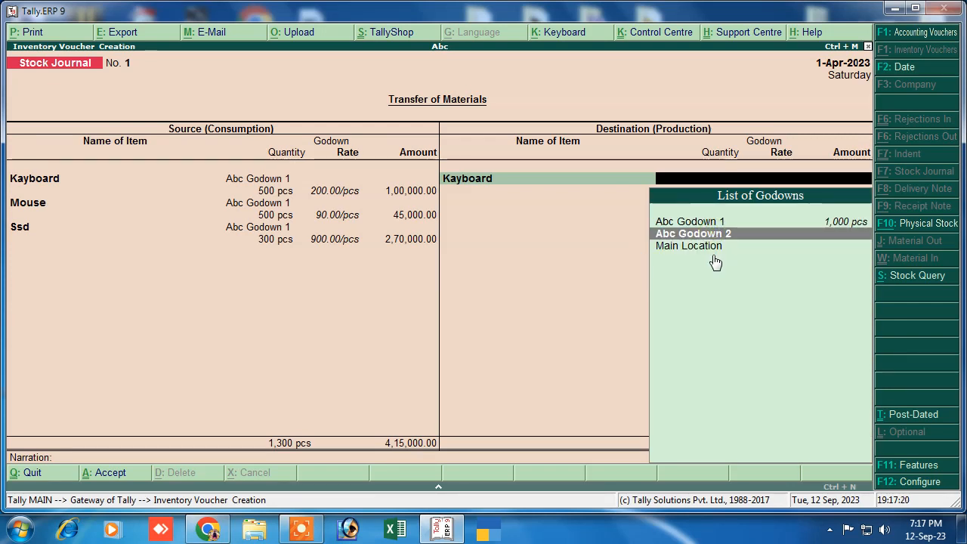
key("Return")
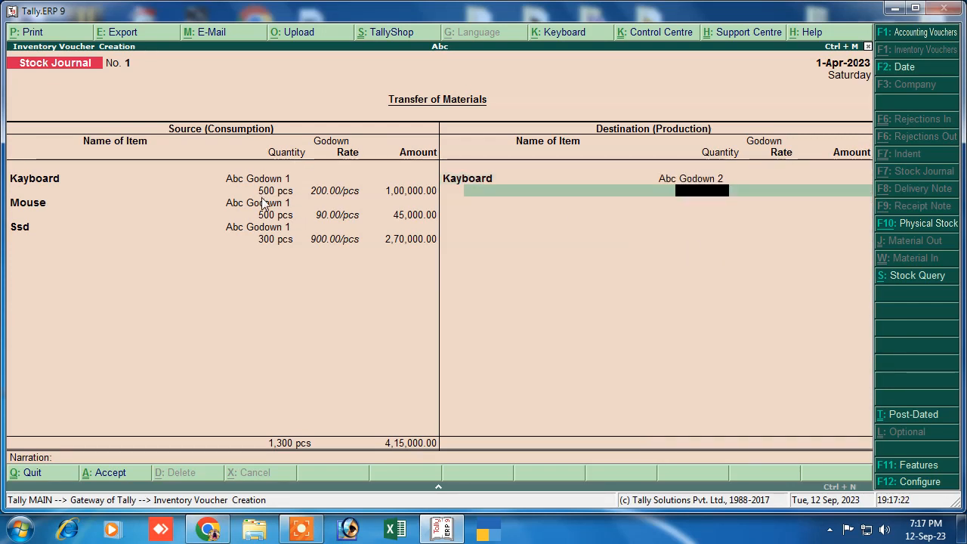
type("5000")
key("BackSpace")
key("Return")
key("Return")
key("Return")
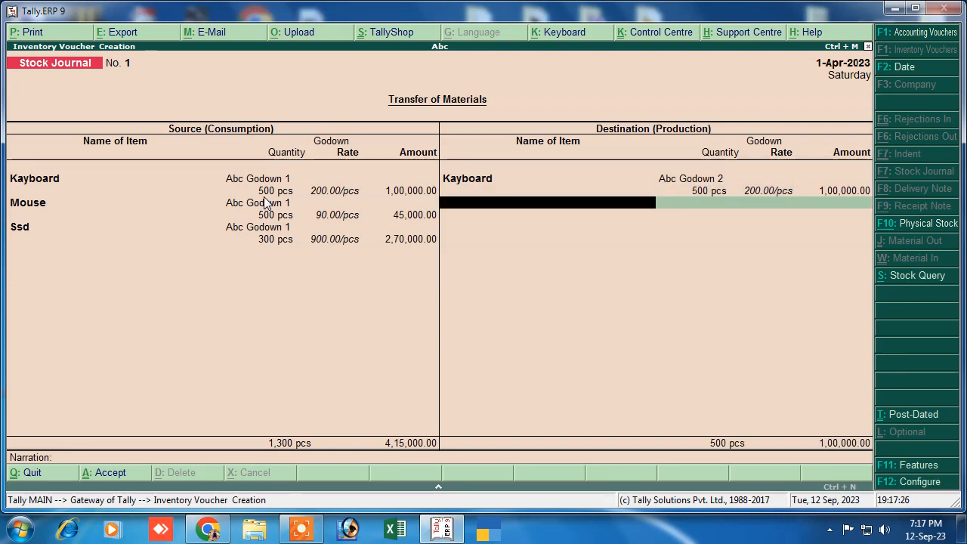
Add Mouse as a destination item, 500 pcs into Abc Godown 2 at the default rate
type("M")
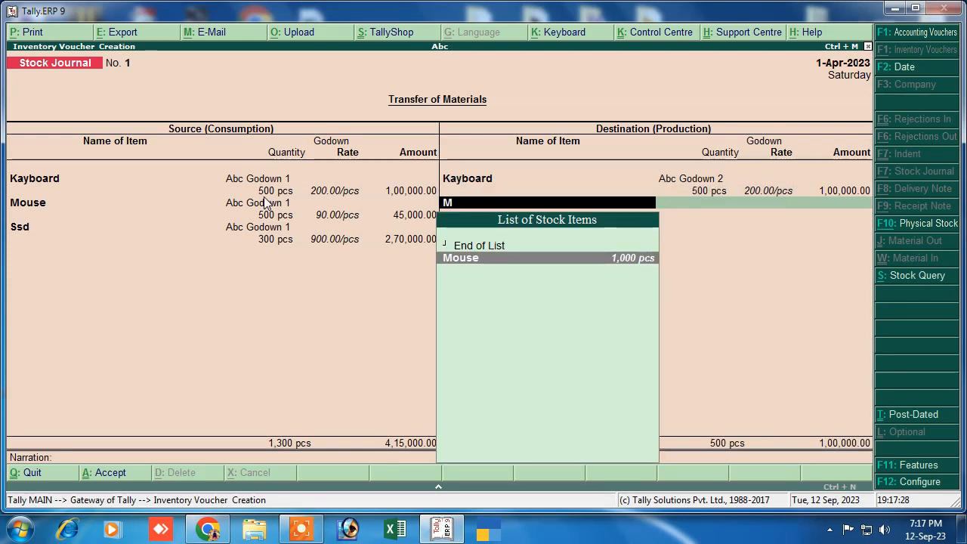
key("Return")
key("Return")
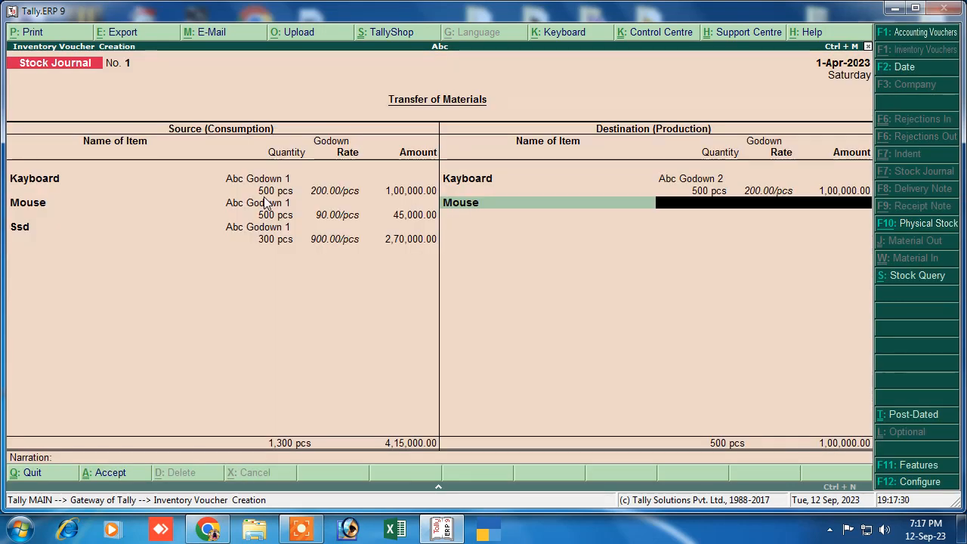
key("Down")
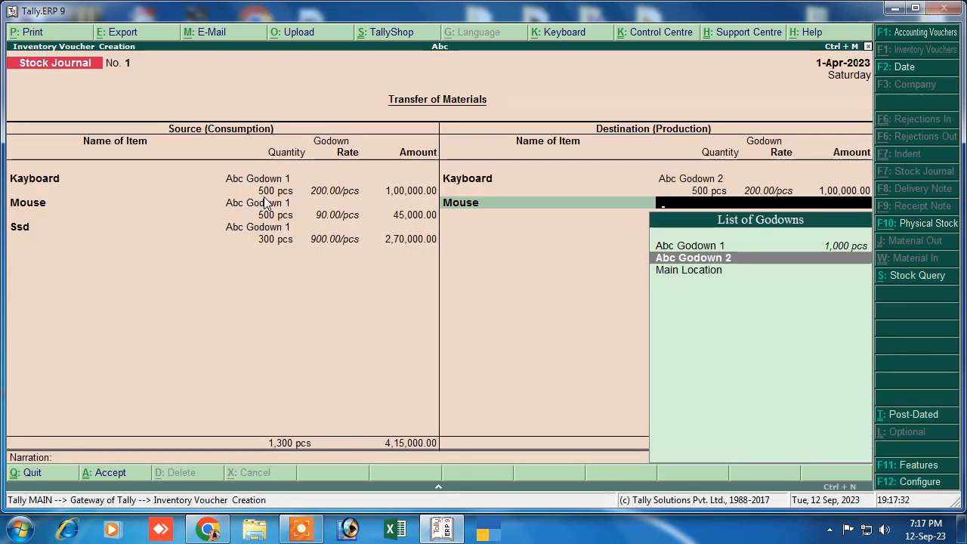
key("Return")
type("500")
key("Return")
key("Return")
key("Return")
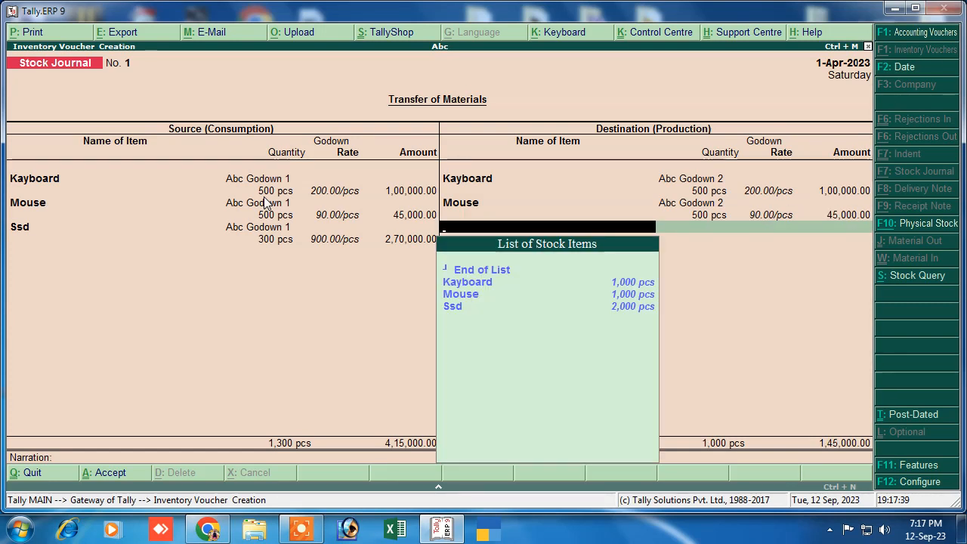
Add Ssd as a destination item, 300 pcs into Abc Godown 2 at the default rate
key("Down")
key("Down")
key("Down")
key("Return")
key("Return")
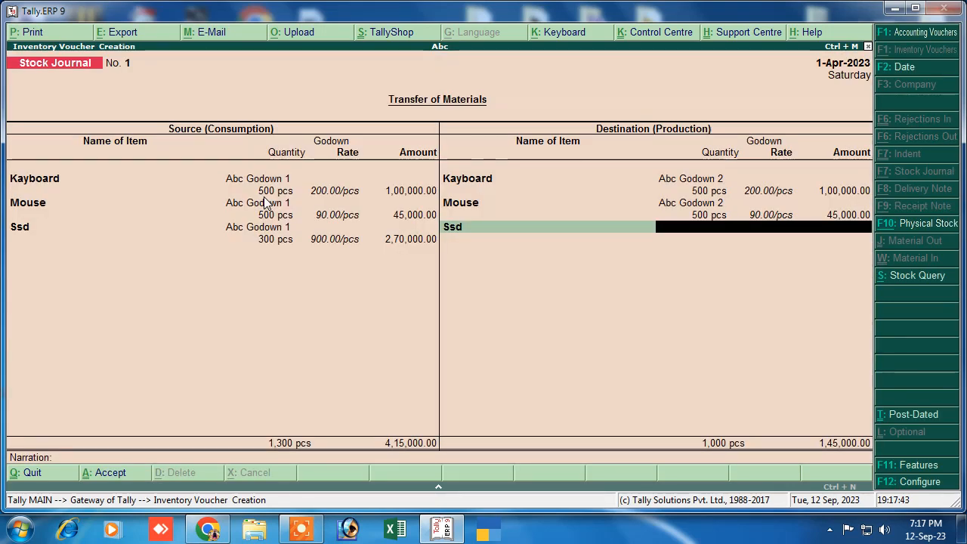
key("Down")
key("Down")
key("Up")
key("Return")
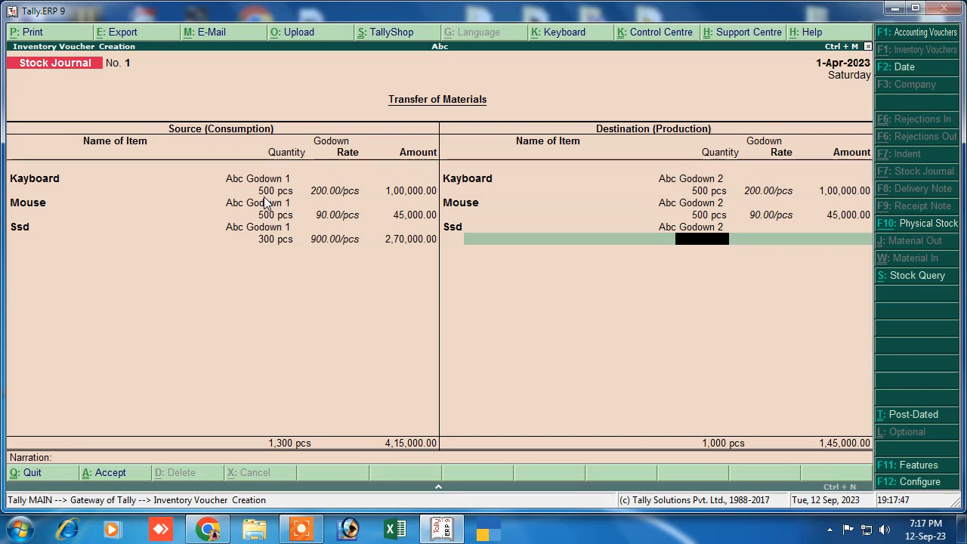
type("300")
key("Return")
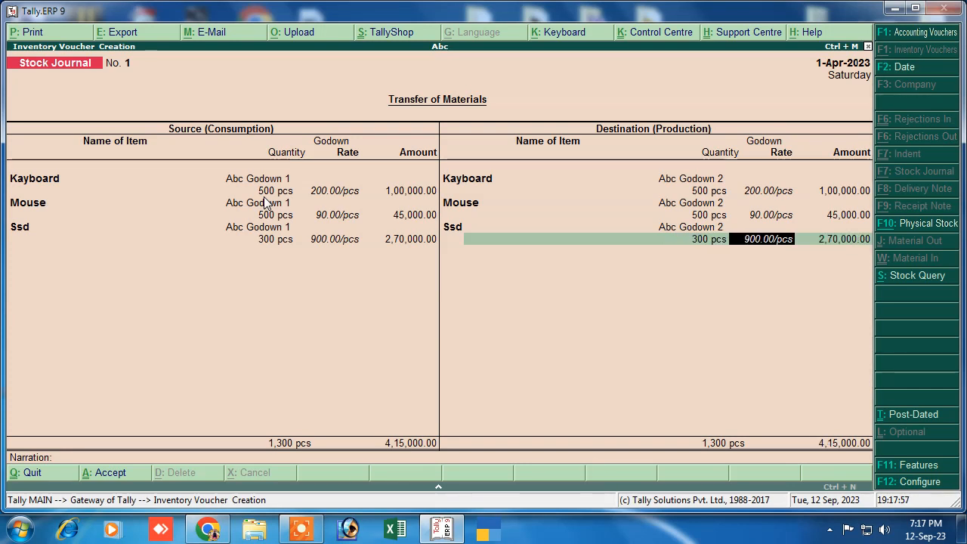
key("Return")
key("Return")
End the destination list, enter the narration "being item trasfer", save the stock journal and return to the Gateway of Tally
key("Return")
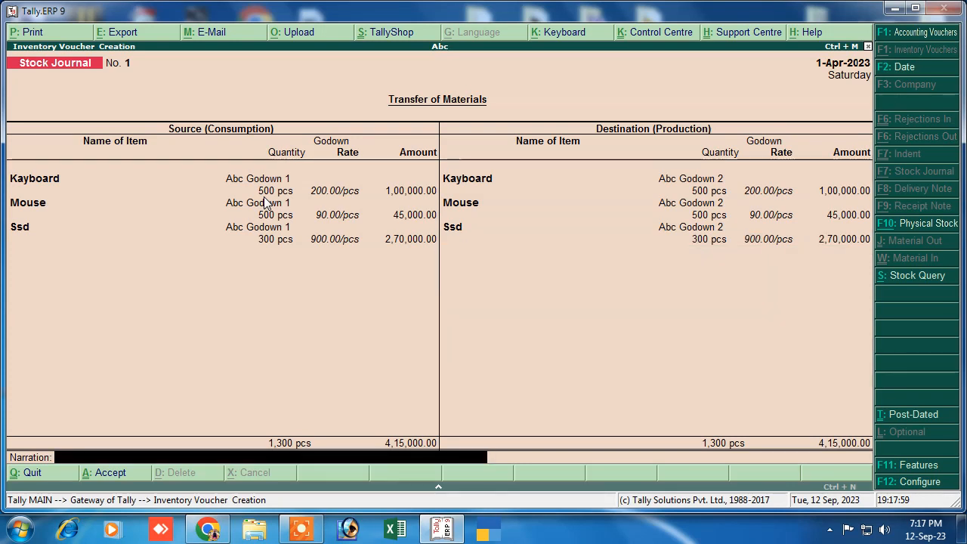
type("being item trasfer")
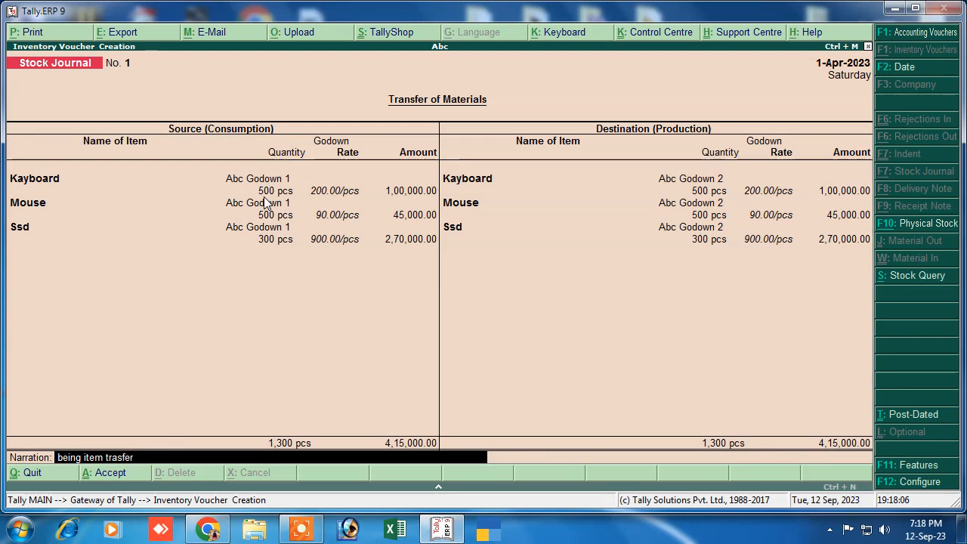
key("Return")
key("Return")
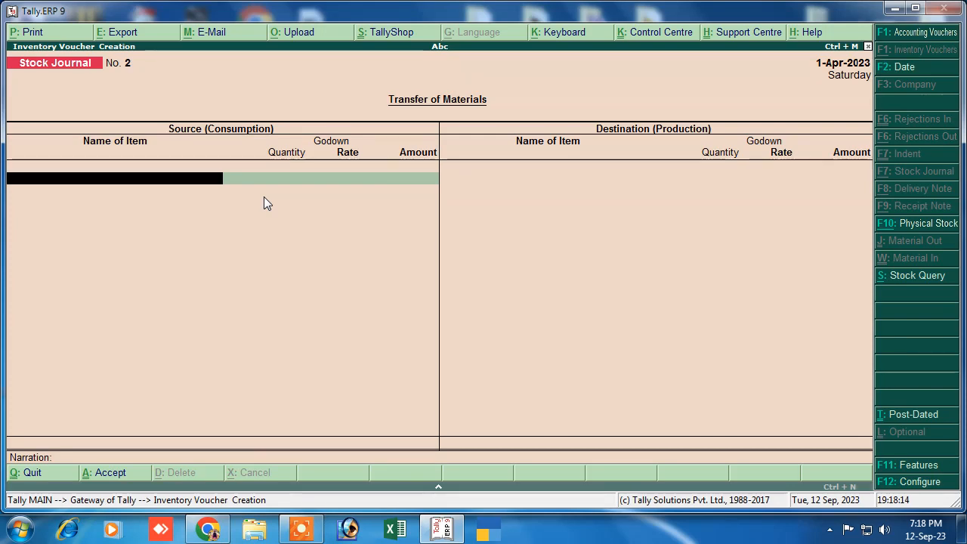
key("Escape")
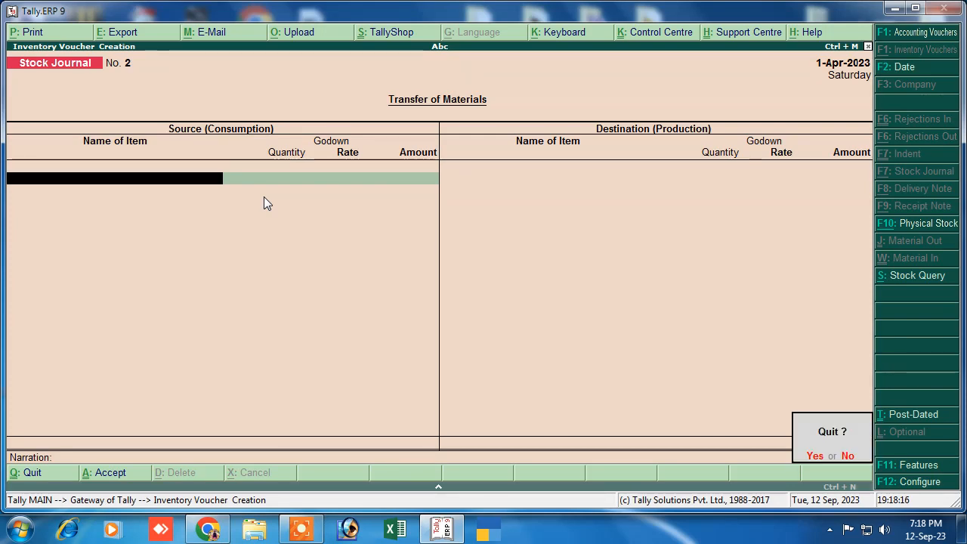
key("Return")
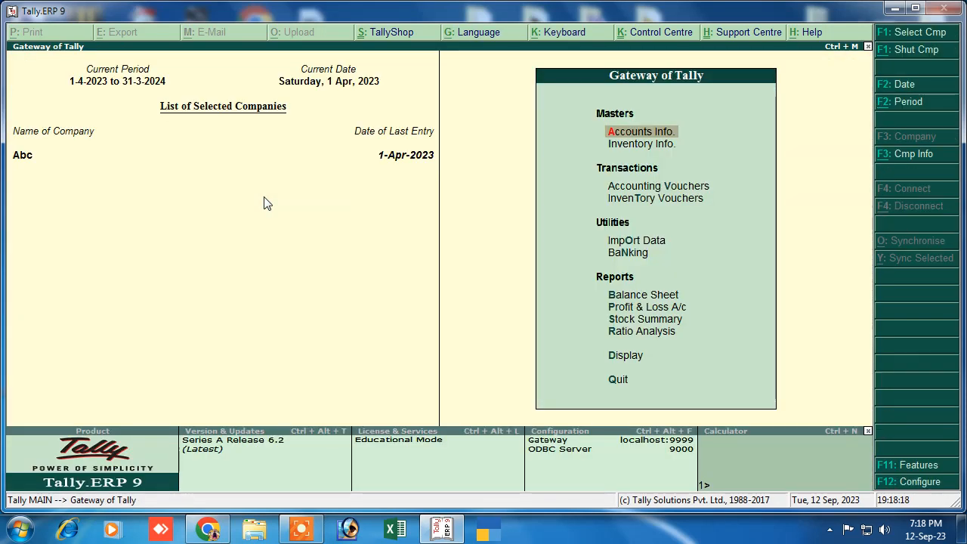
key("Down")
key("Down")
key("Return")
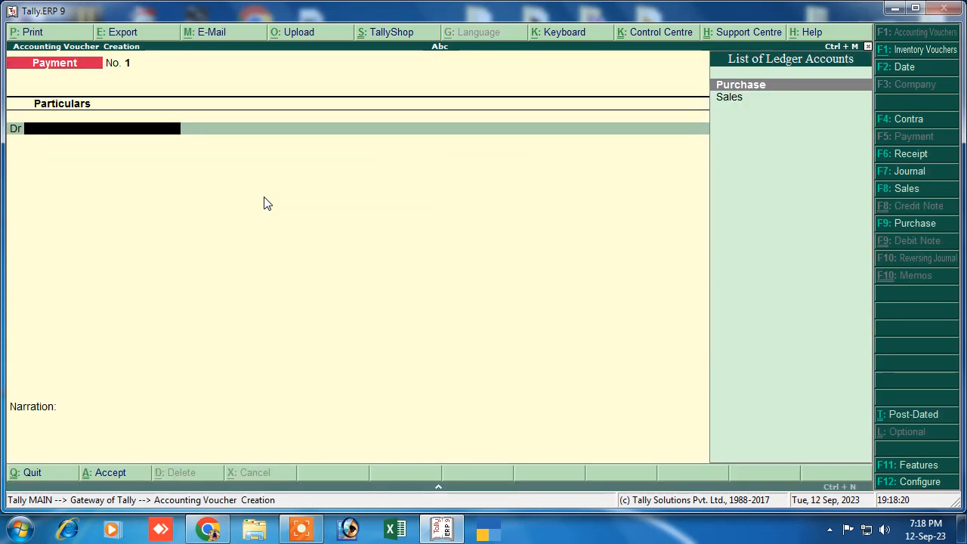
left_click(906, 189)
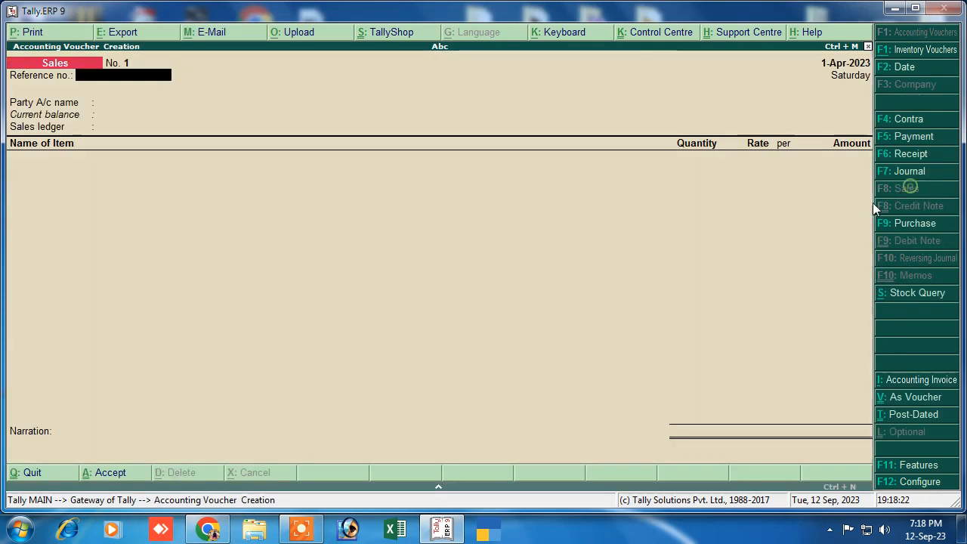
type("0")
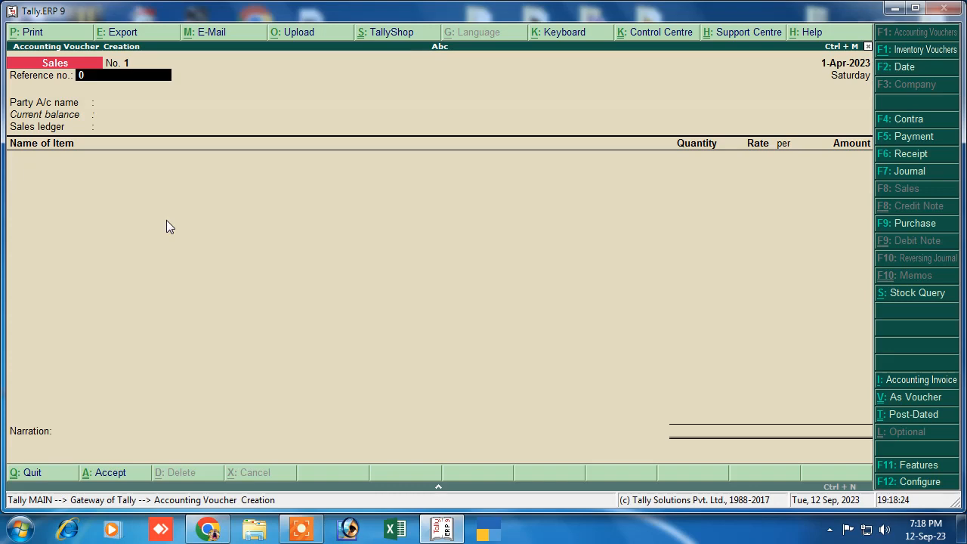
type("1")
key("Return")
key("Return")
key("Return")
key("Return")
key("Return")
key("Return")
key("Return")
key("Return")
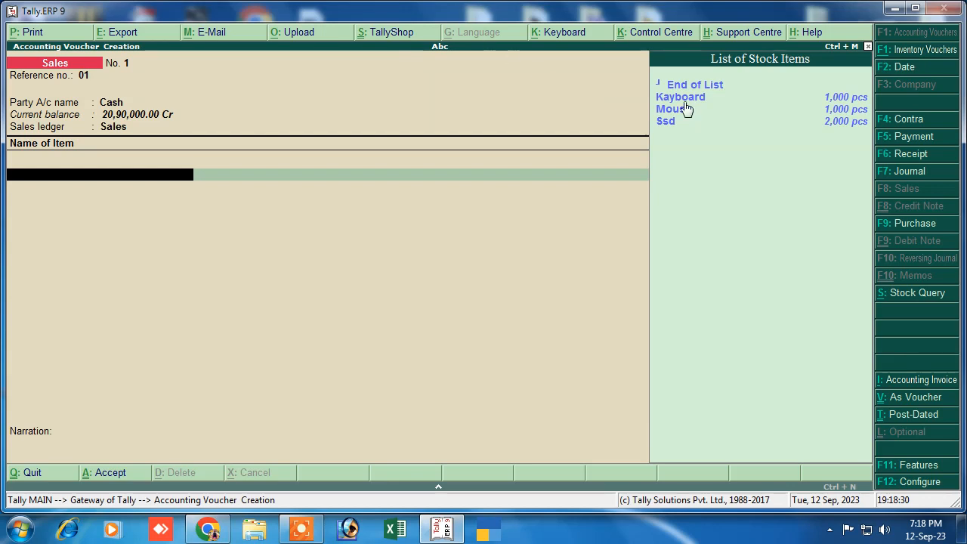
left_click(666, 99)
key("Return")
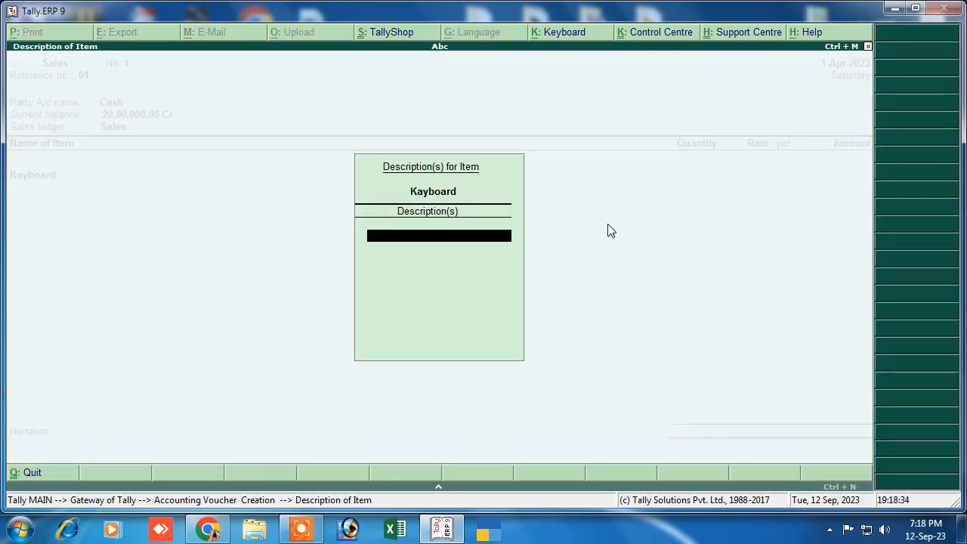
key("Return")
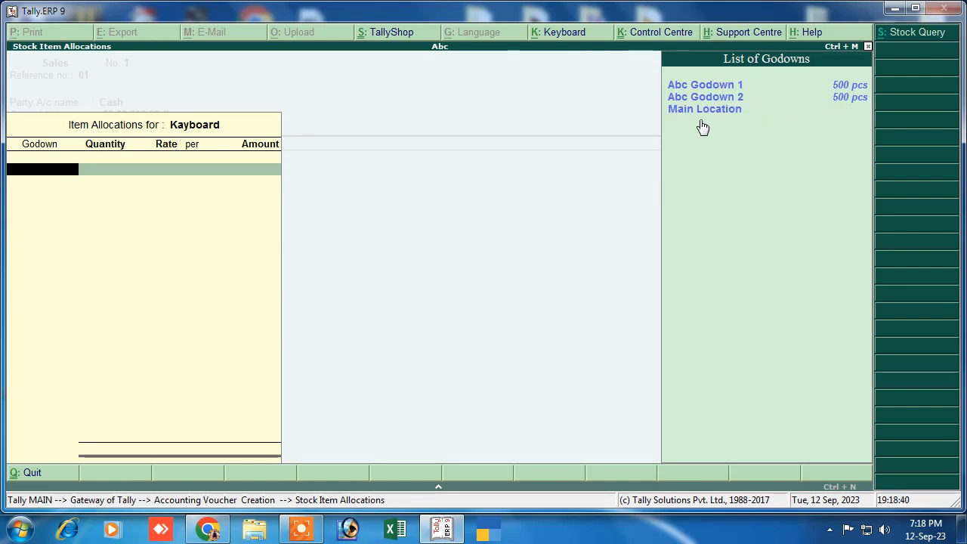
key("Down")
key("Down")
key("Return")
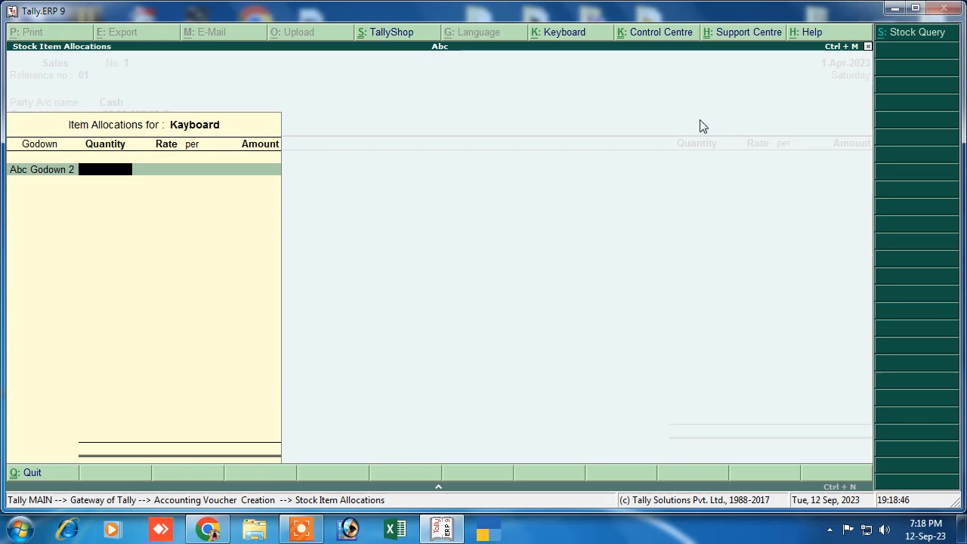
key("Escape")
key("Escape")
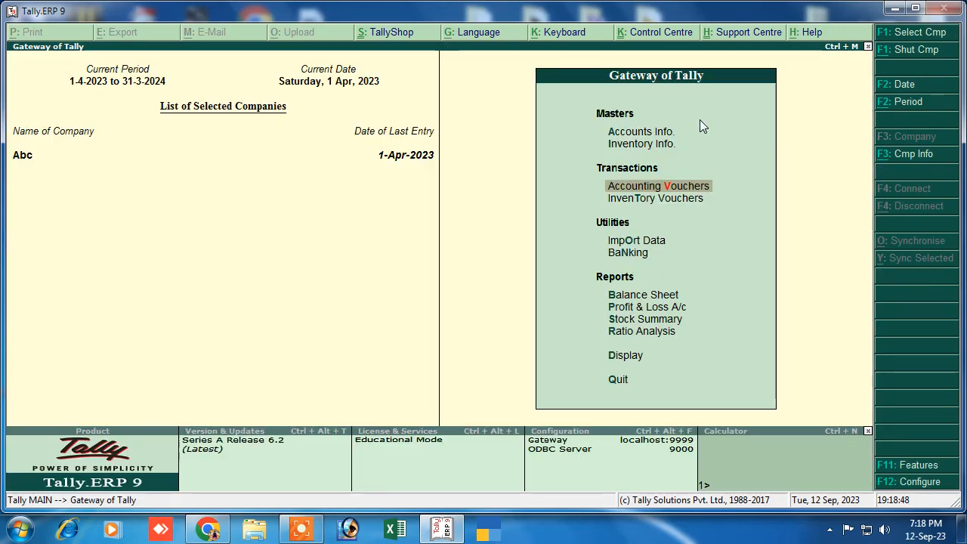
key("Escape")
key("Escape")
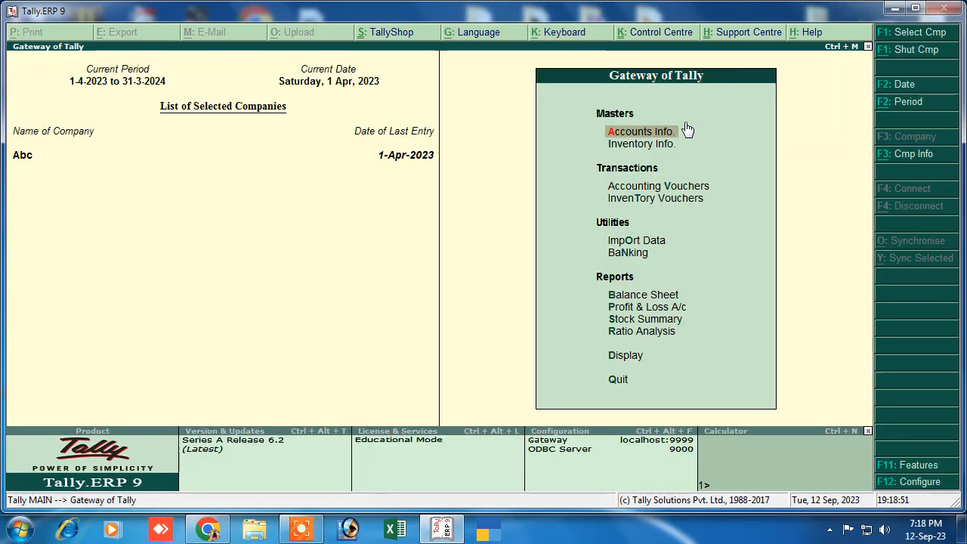
Start a stock journal and add Mouse as the source item, 100 pcs from Abc Godown 2 at the default rate
left_click(672, 204)
left_click(662, 198)
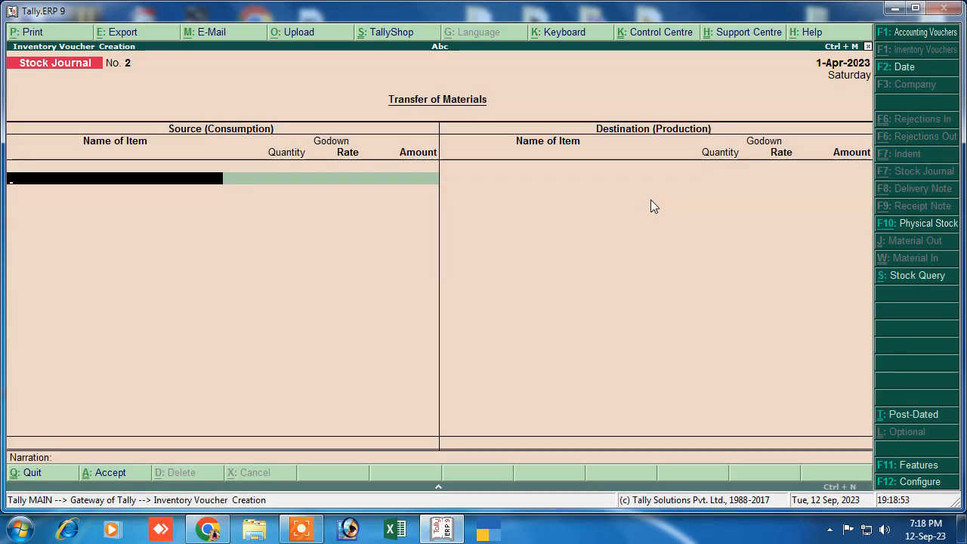
key("Down")
key("Down")
key("Return")
key("Return")
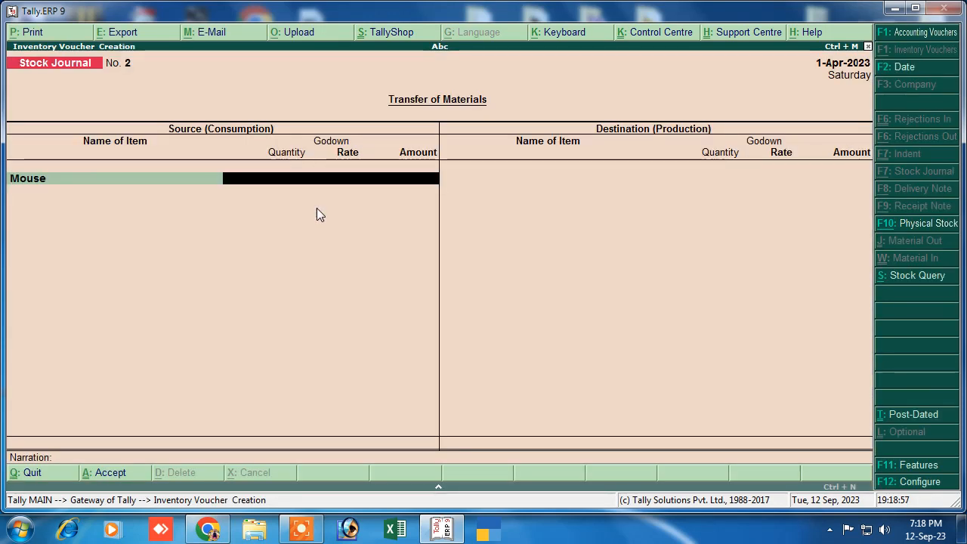
key("Down")
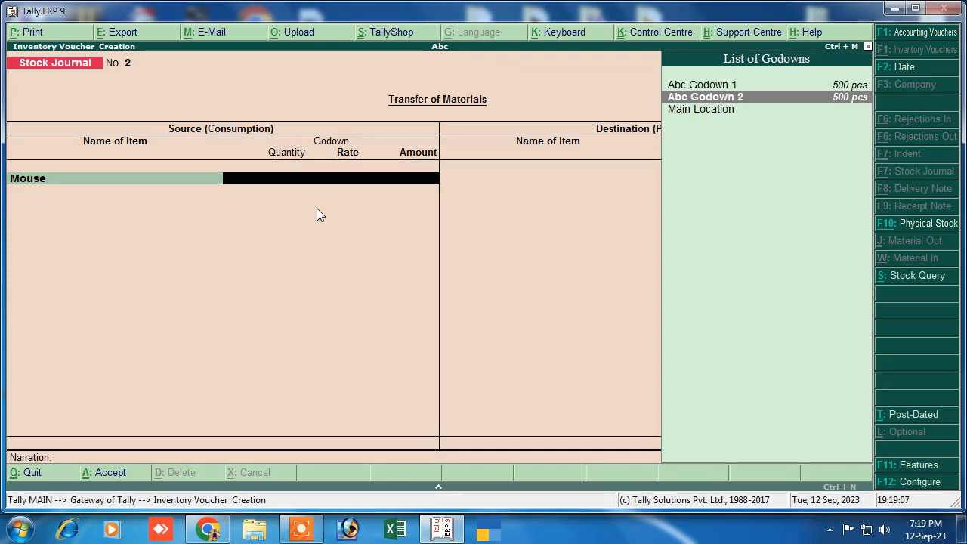
key("Return")
type("100")
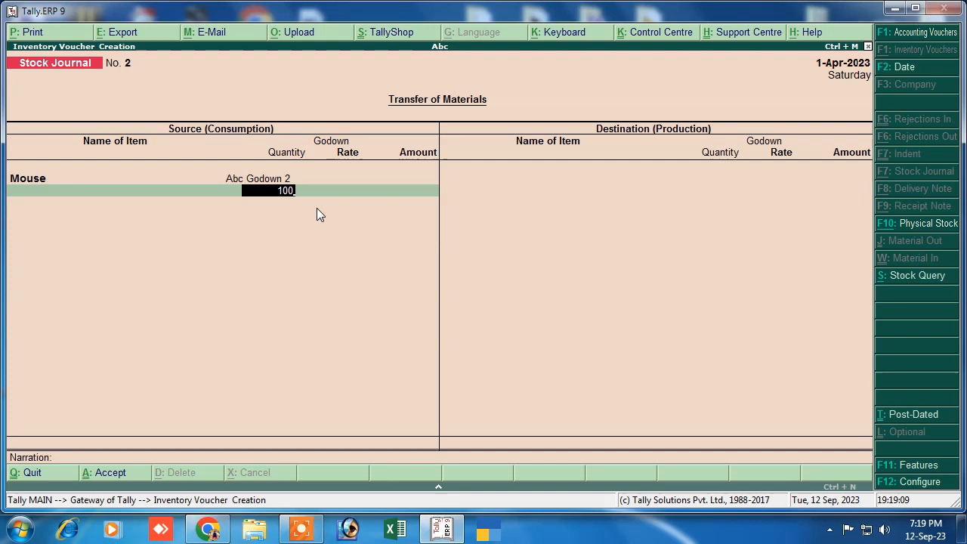
key("Return")
key("Return")
key("Return")
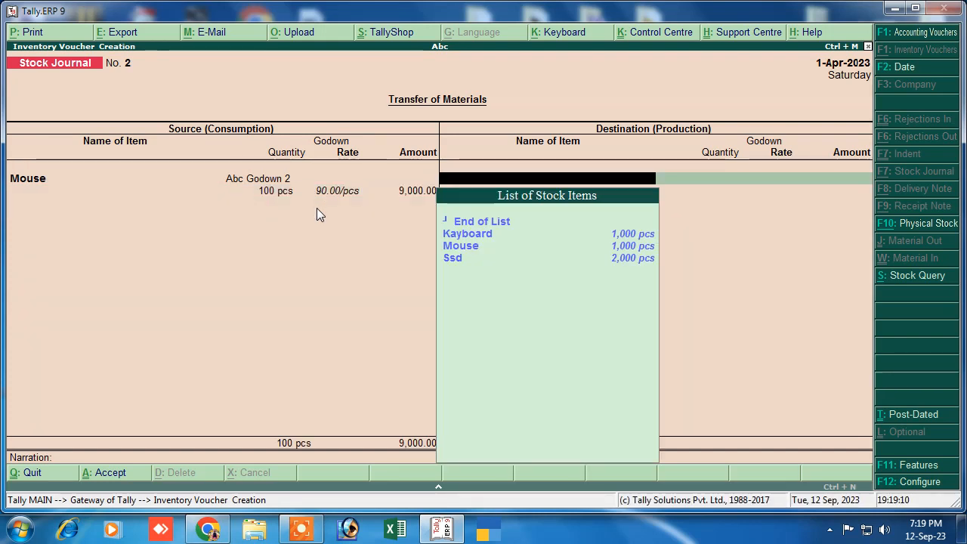
Add Mouse as the destination item, 100 pcs into Main Location at the default rate
key("Down")
key("Down")
key("Return")
key("Return")
key("Down")
key("Down")
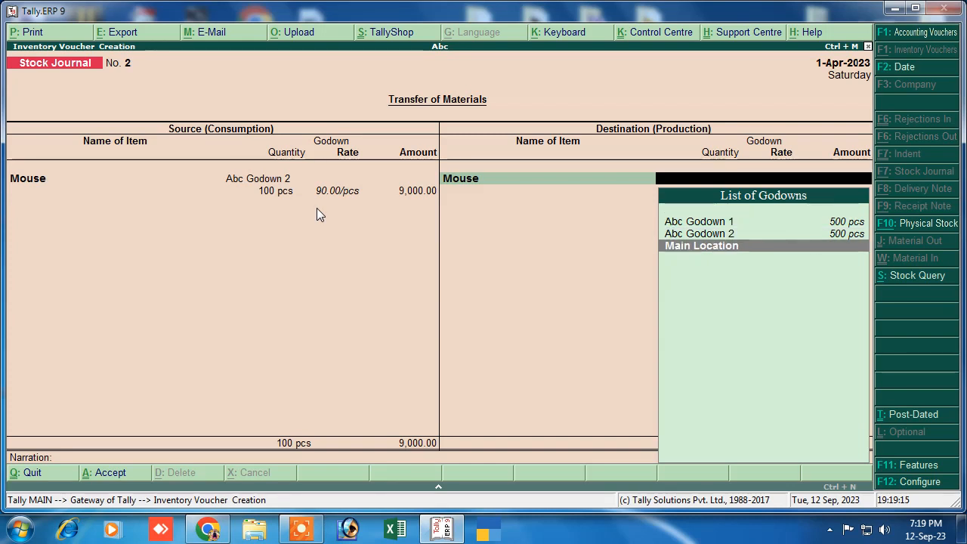
key("Return")
type("100")
key("Return")
key("Return")
key("Return")
Save the stock journal without a narration and return to the Gateway of Tally
key("Return")
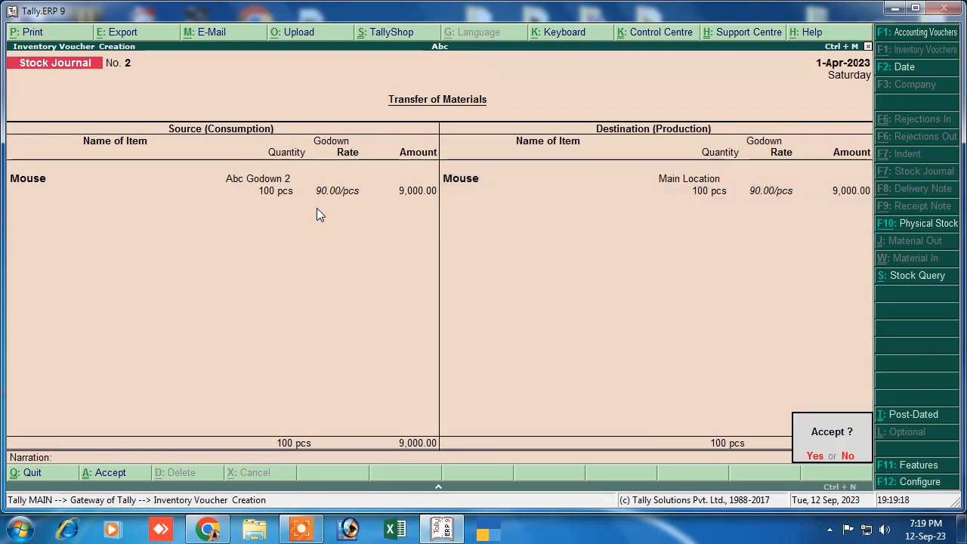
key("Return")
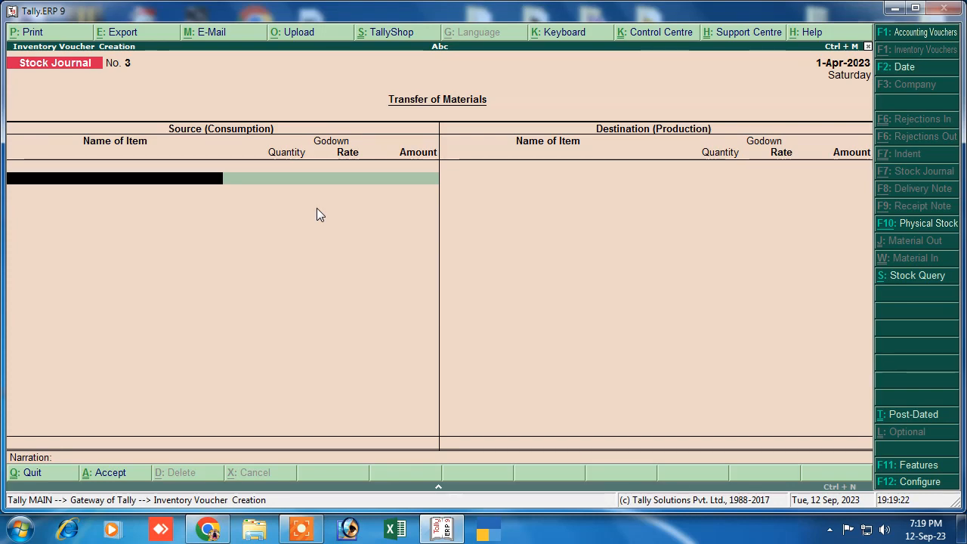
key("Escape")
key("Return")
key("Escape")
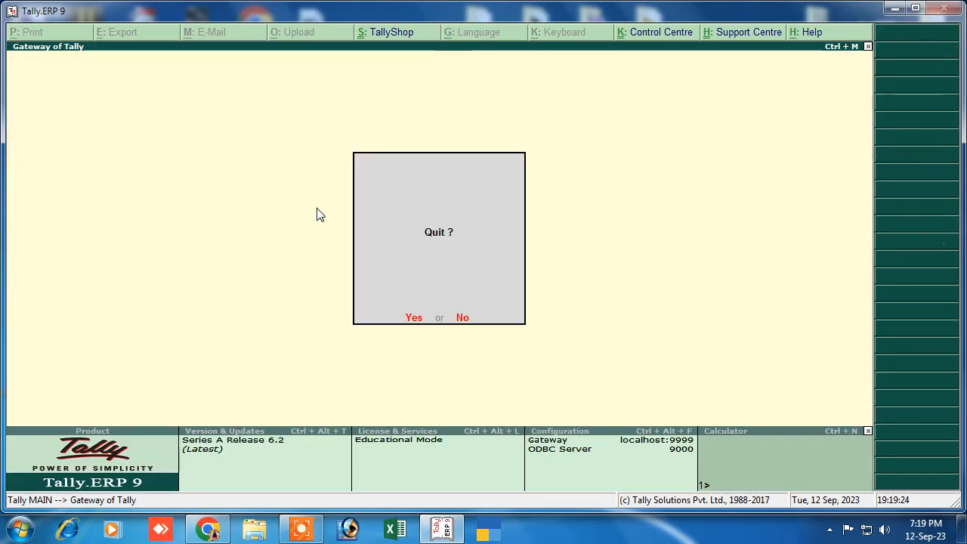
key("Escape")
Start a sales voucher with reference number 01, party account Cash and sales ledger Sales, keeping the default despatch and buyer details
key("Down")
key("Down")
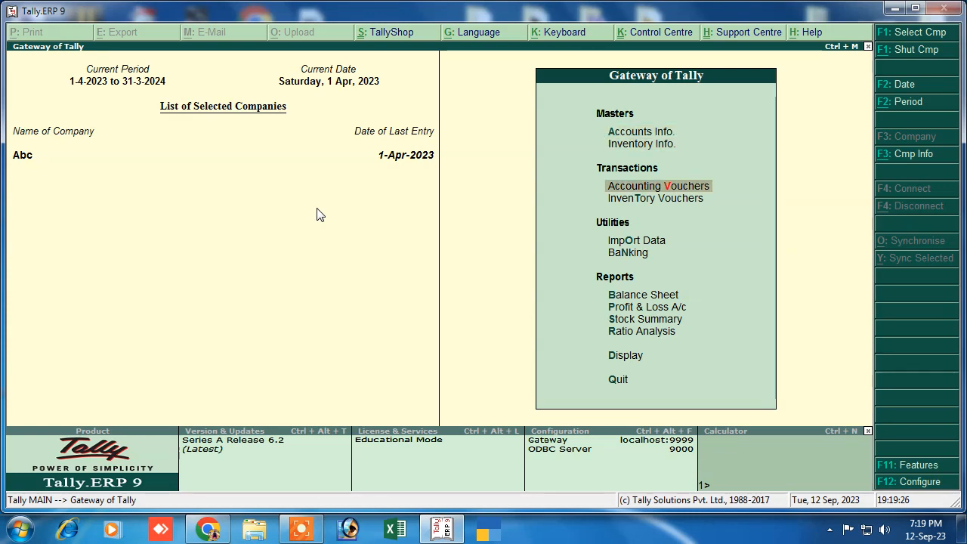
key("Return")
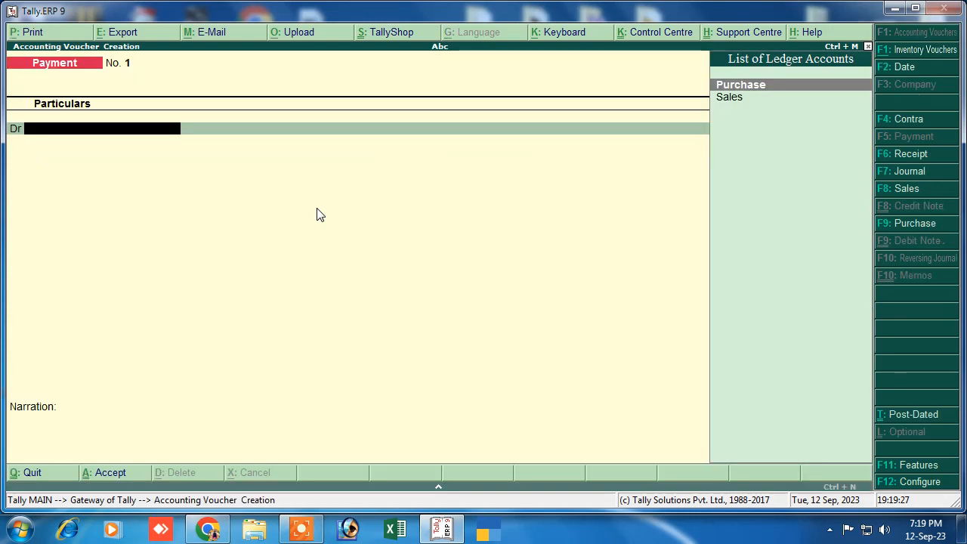
left_click(903, 190)
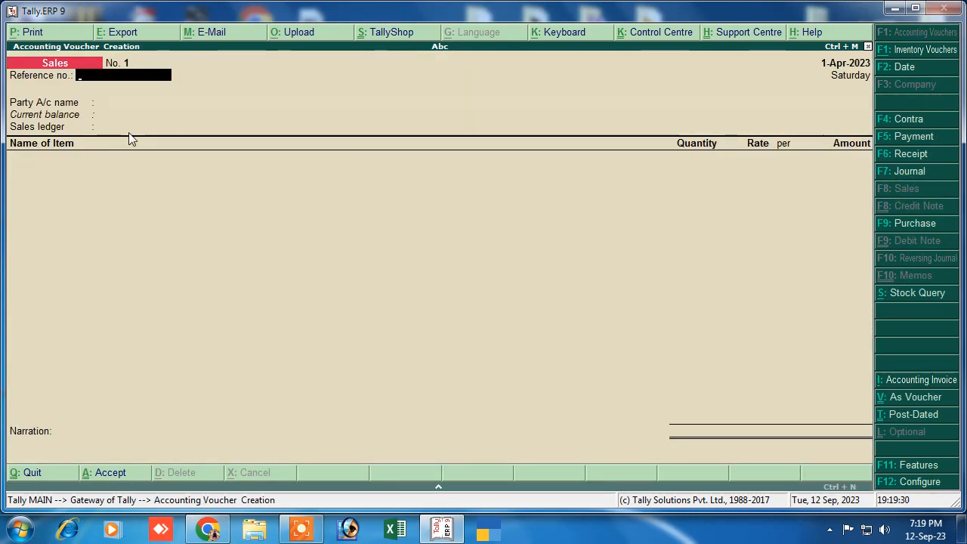
key("Return")
key("Return")
key("Return")
key("Return")
key("Return")
key("Return")
key("Return")
key("Return")
key("Return")
key("Return")
key("Return")
key("Return")
key("Return")
key("Return")
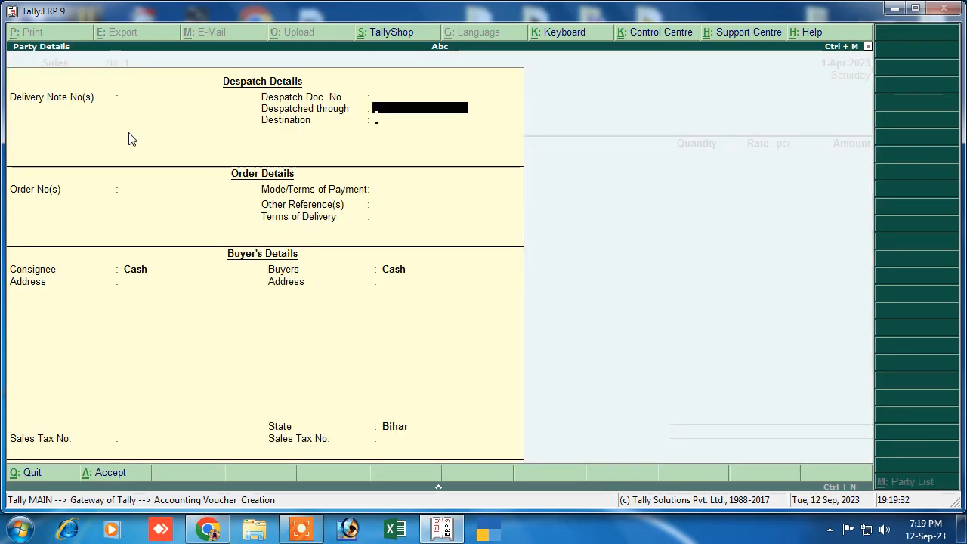
key("Return")
key("Return")
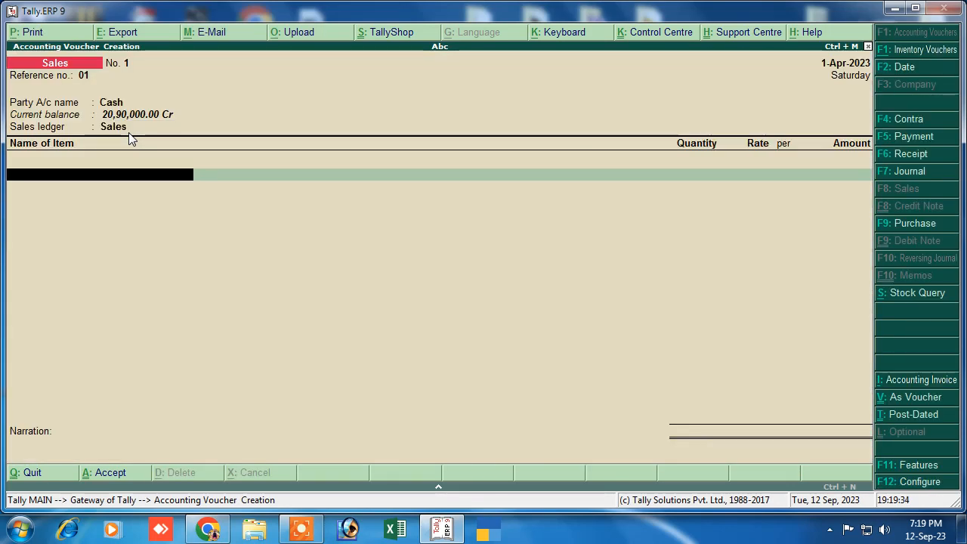
Add Mouse to the sale, allocating 5 pcs from Main Location at a rate of 105
key("Down")
key("Down")
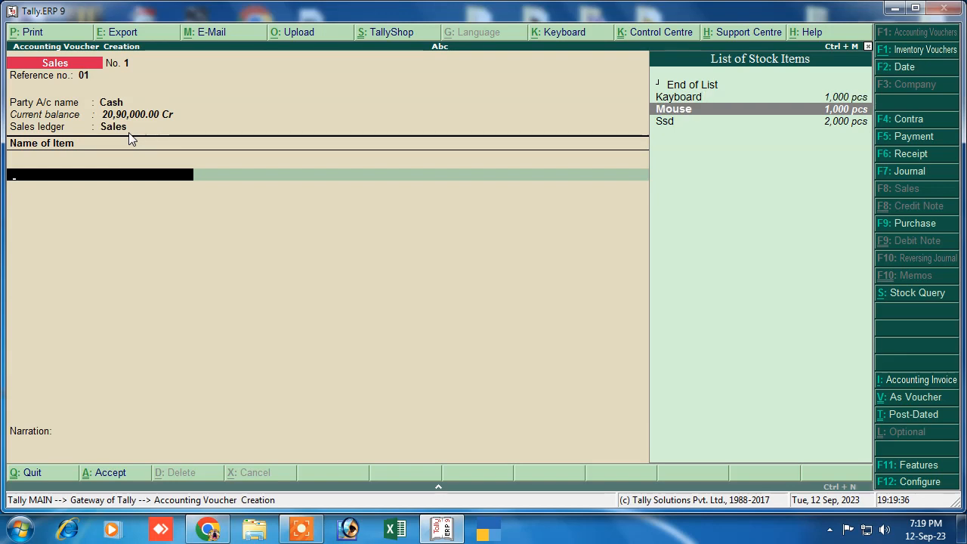
key("Return")
key("Return")
key("Down")
key("Down")
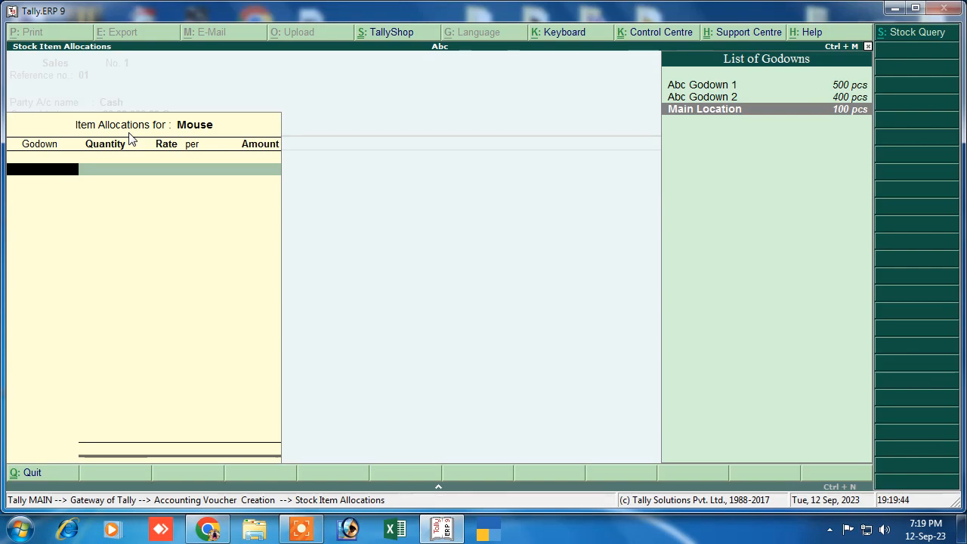
key("Return")
type("5")
key("Return")
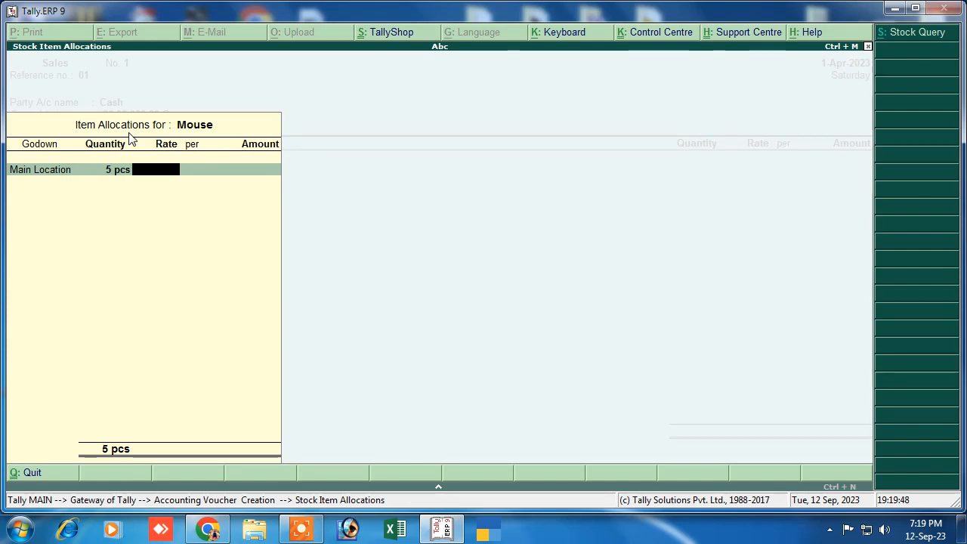
type("105")
key("Return")
key("Return")
key("Return")
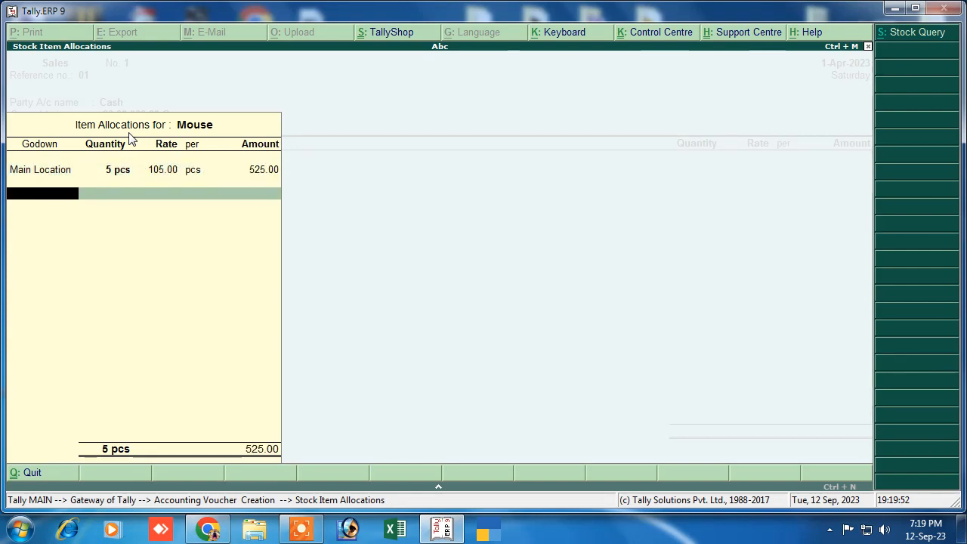
key("Return")
key("Return")
End the item list, enter the narration "being sold" and save the sales voucher
key("Return")
key("Return")
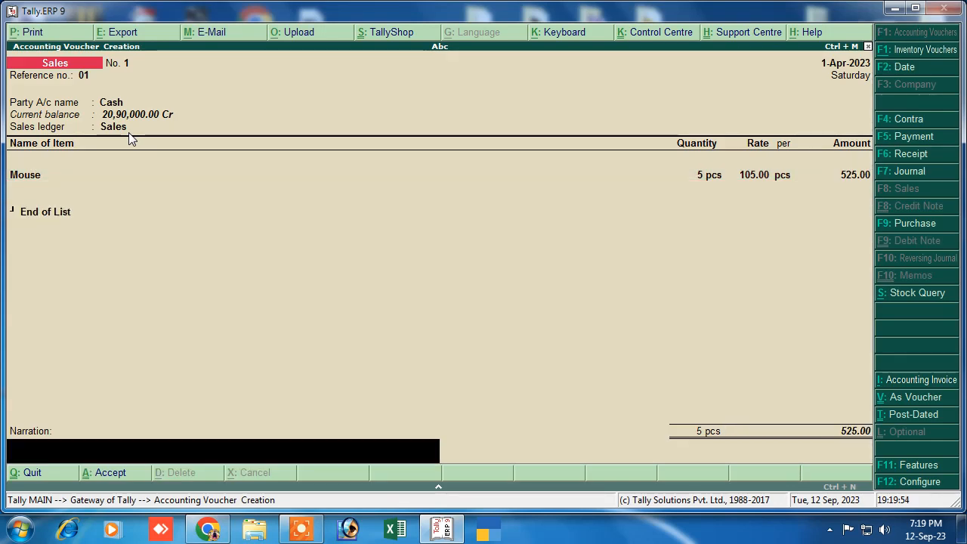
type("beinf")
key("BackSpace")
type("g sold")
key("Return")
key("Return")
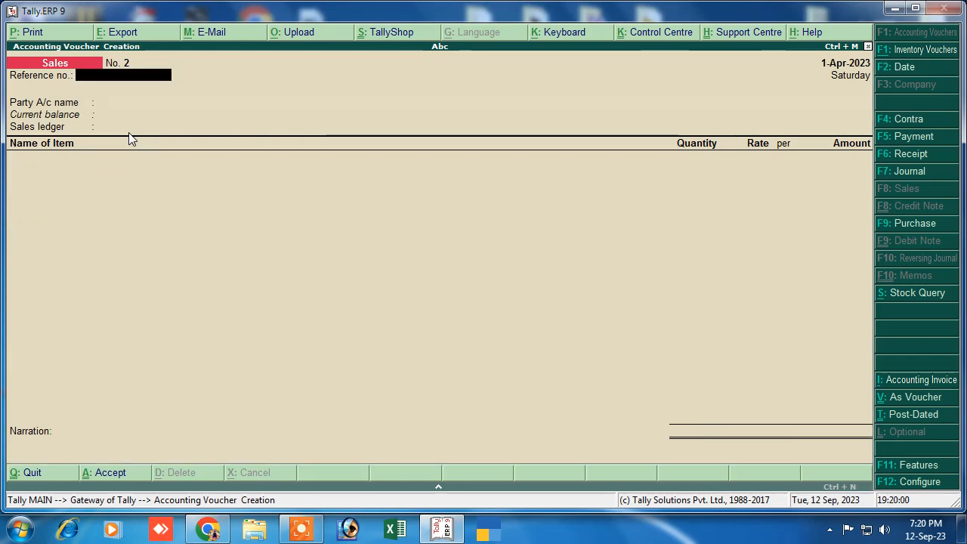